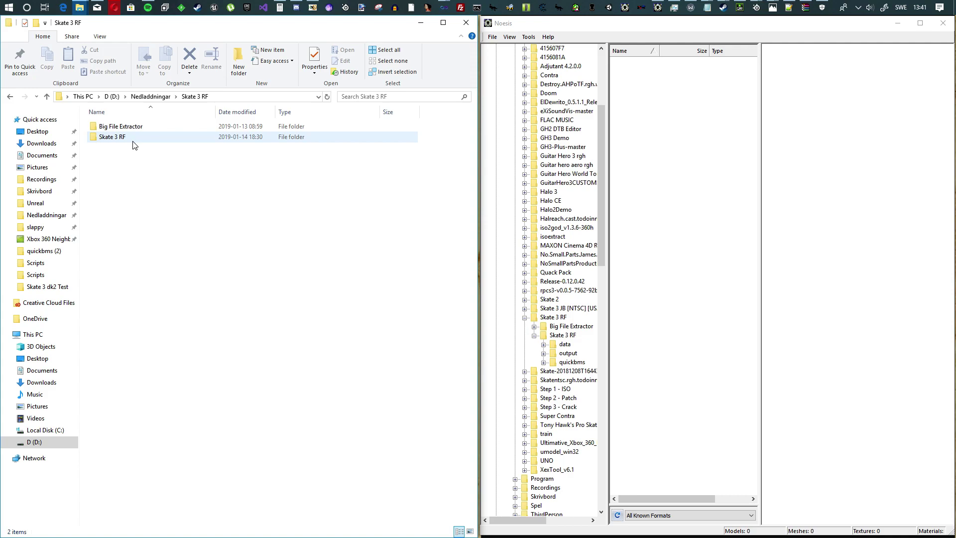
Open the inner Skate 3 RF folder and look through its files, data and output folders.
mouse_move(133, 144)
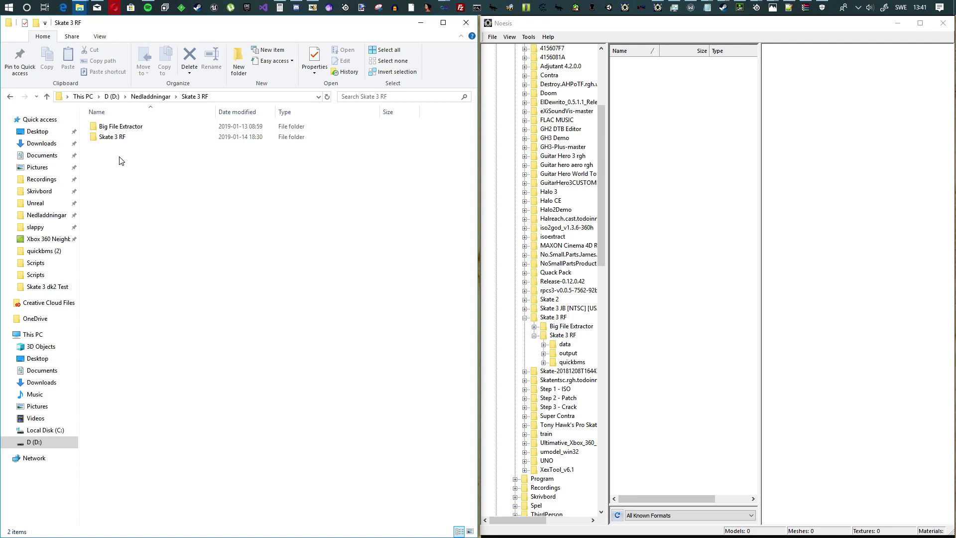
click(137, 148)
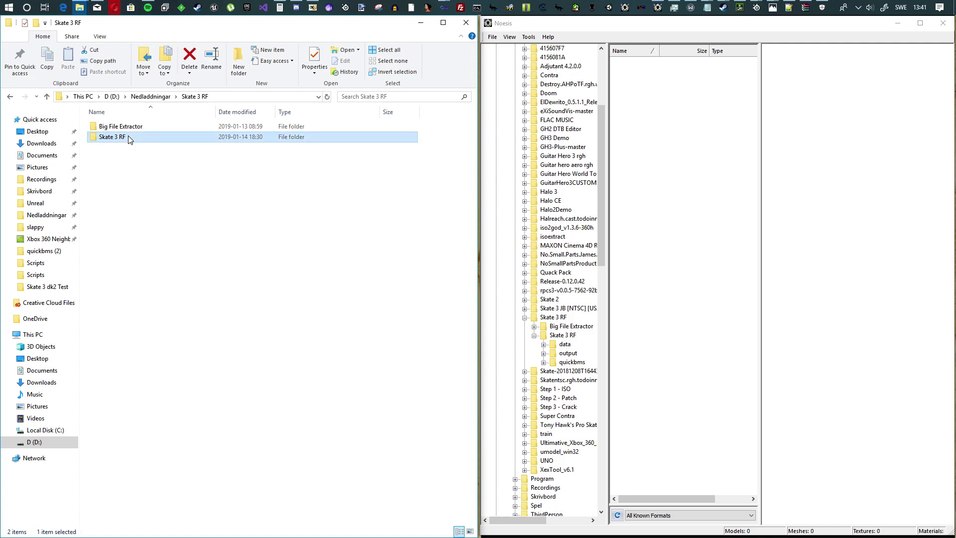
double_click(110, 137)
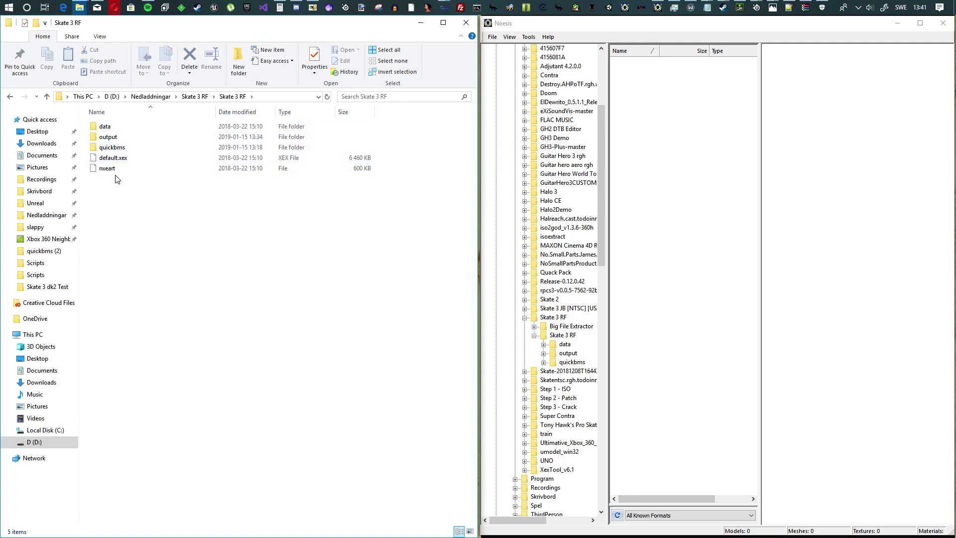
click(122, 159)
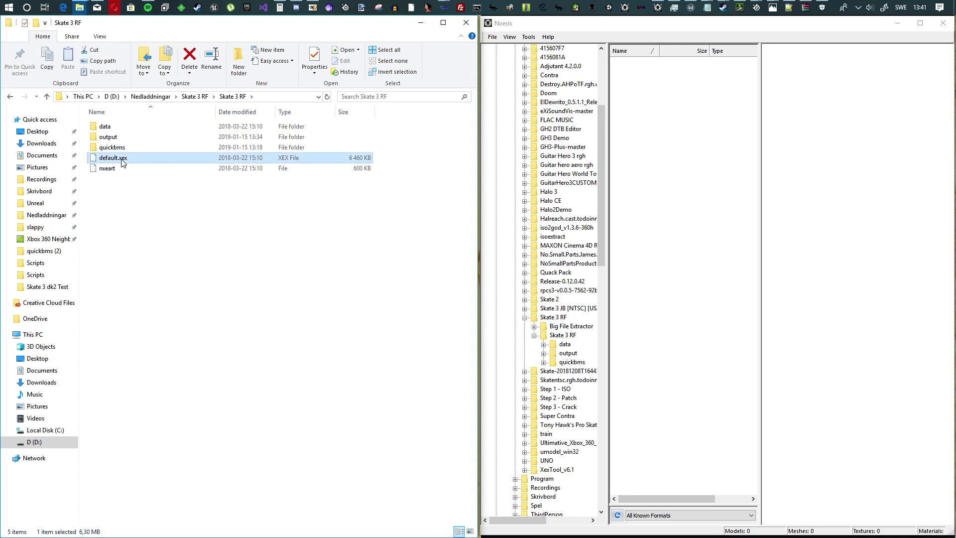
click(120, 128)
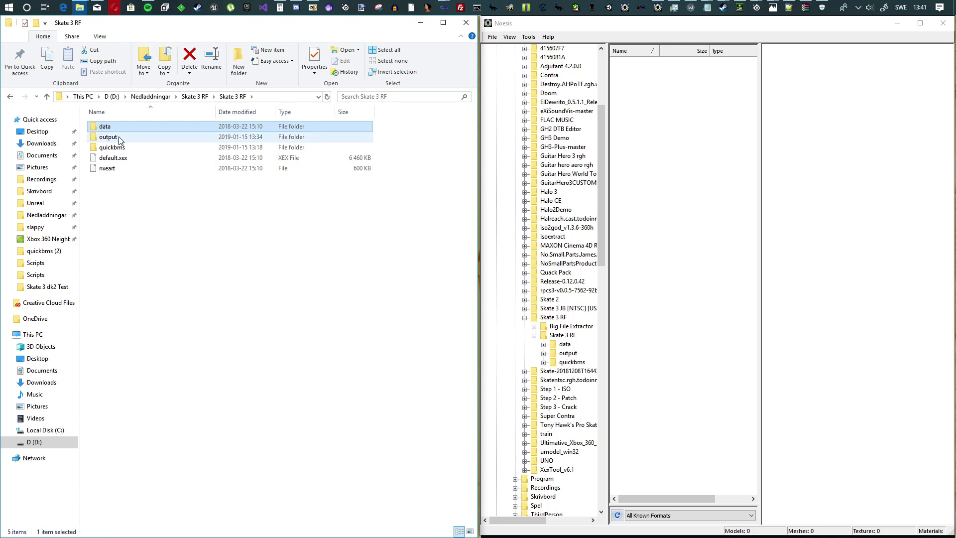
click(116, 170)
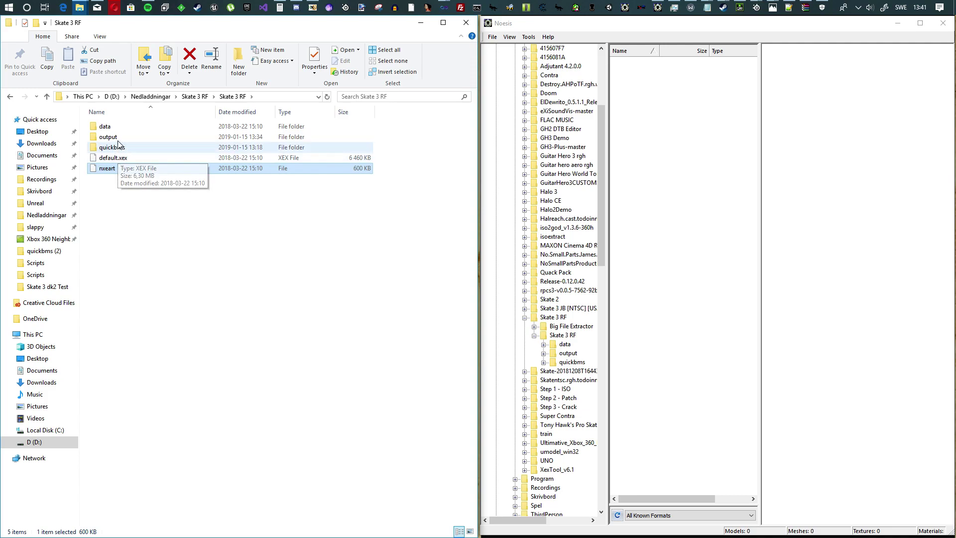
click(143, 224)
double_click(129, 140)
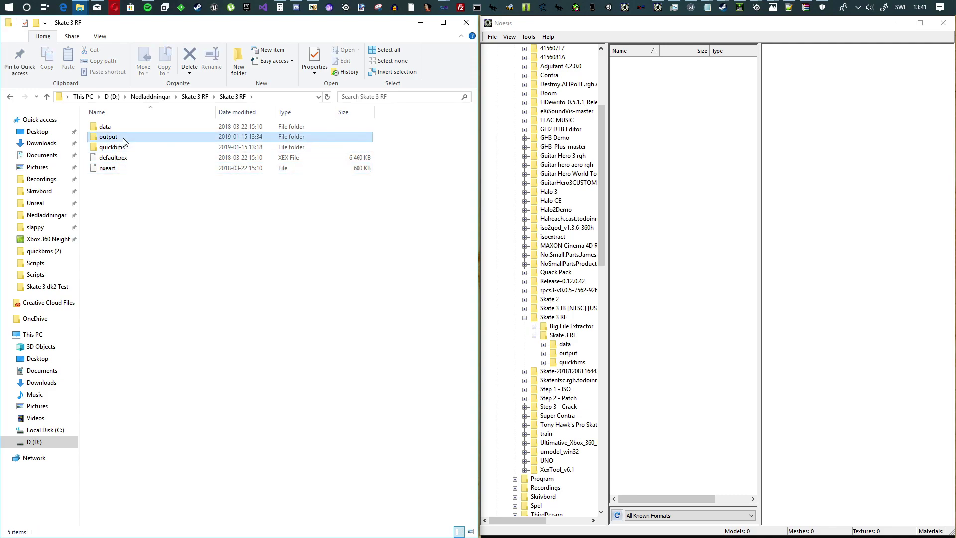
Go back to Skate 3 RF, open the quickbms folder and inspect its Scripts subfolder.
click(234, 97)
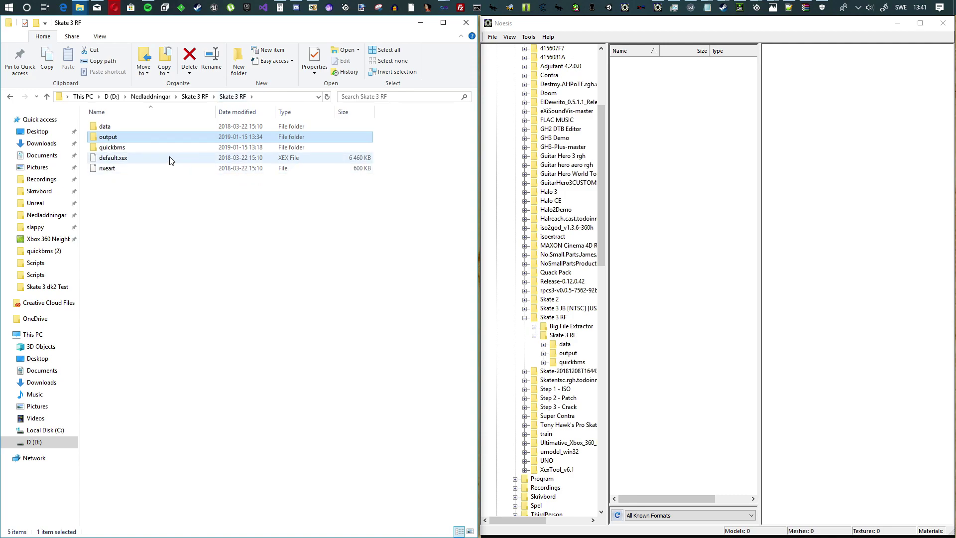
click(189, 274)
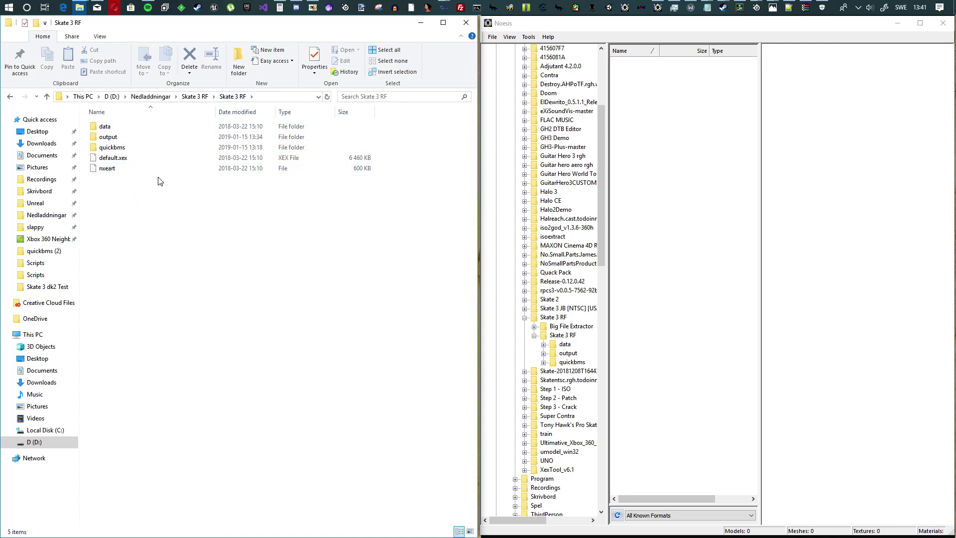
click(120, 151)
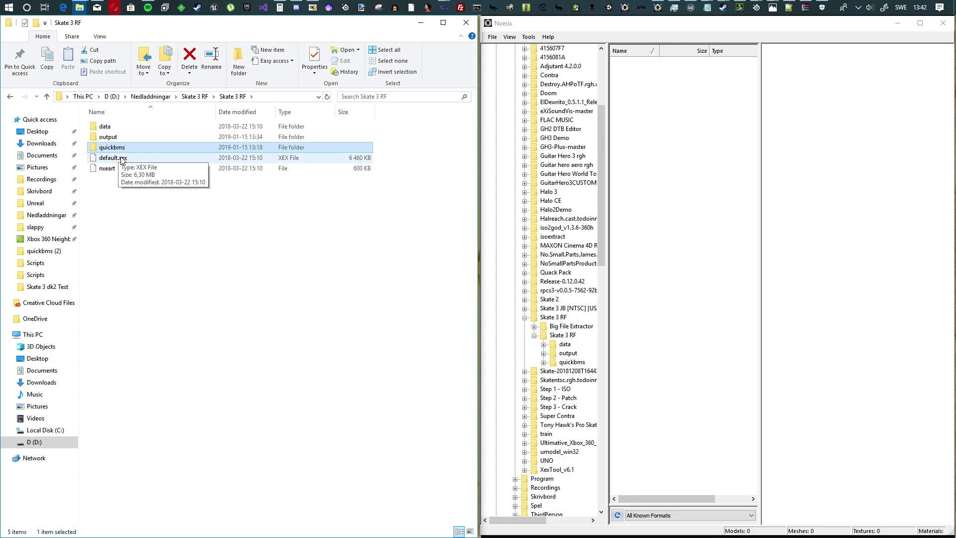
double_click(115, 148)
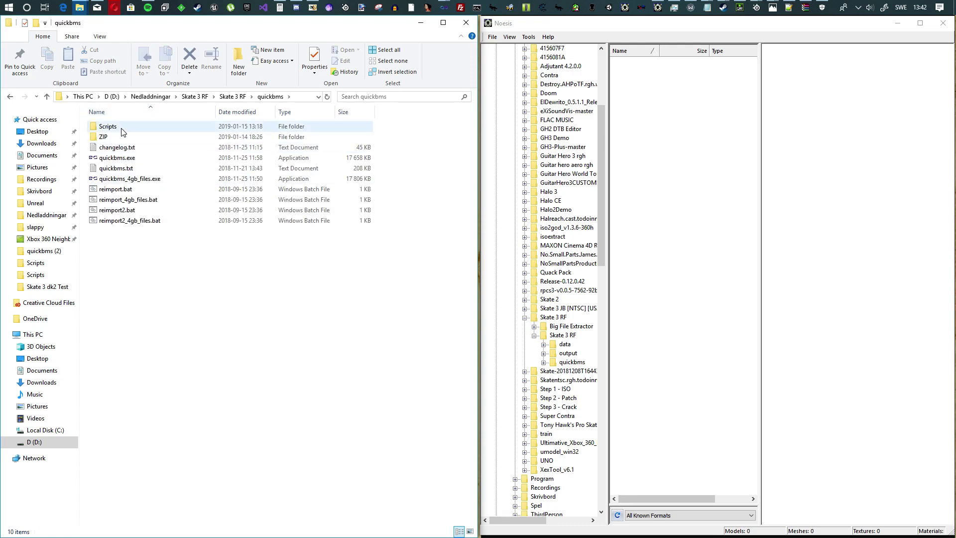
double_click(120, 128)
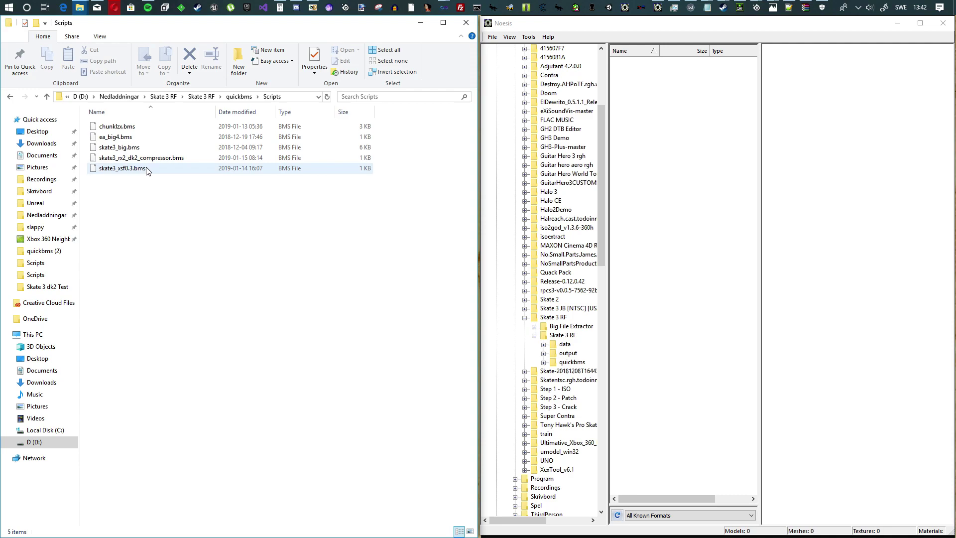
click(12, 98)
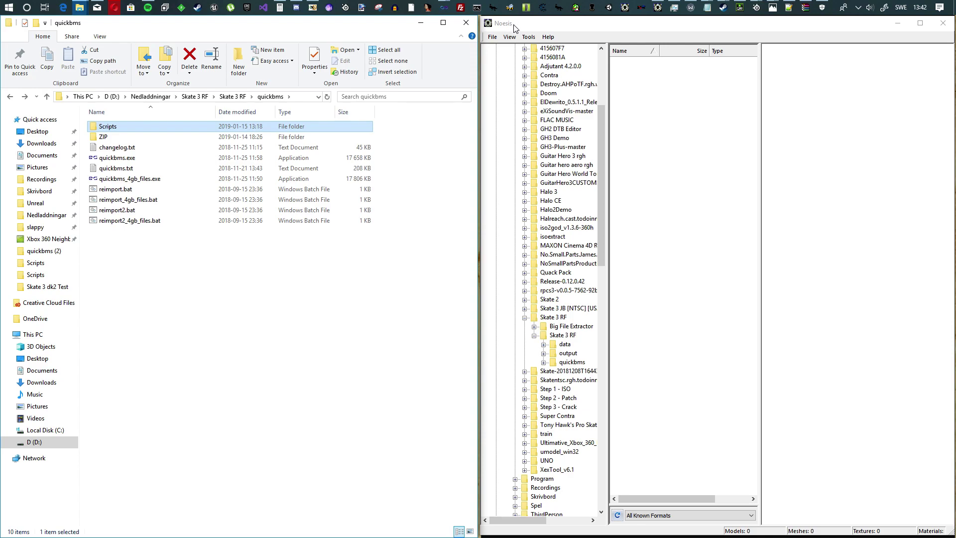
Glance at Noesis, then return to Explorer and reopen the quickbms folder.
click(573, 26)
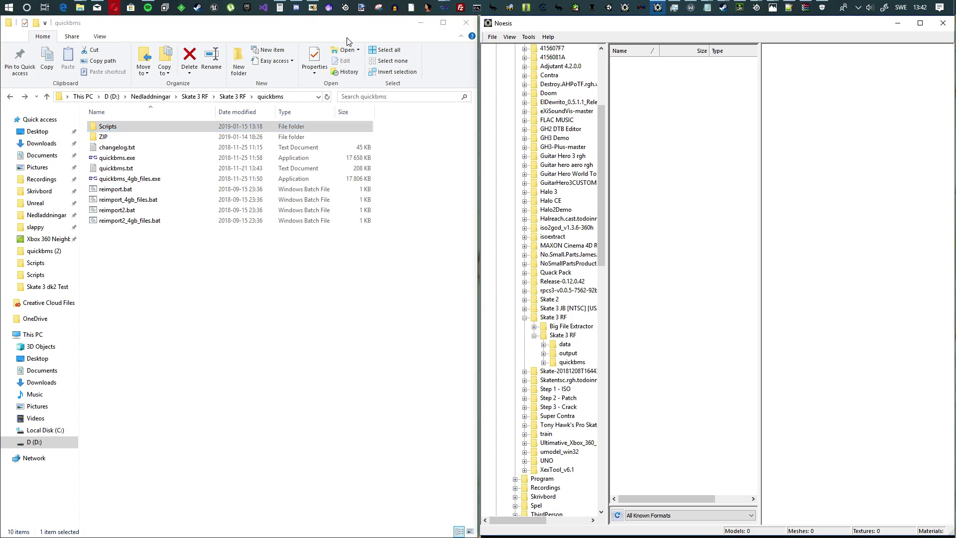
click(228, 268)
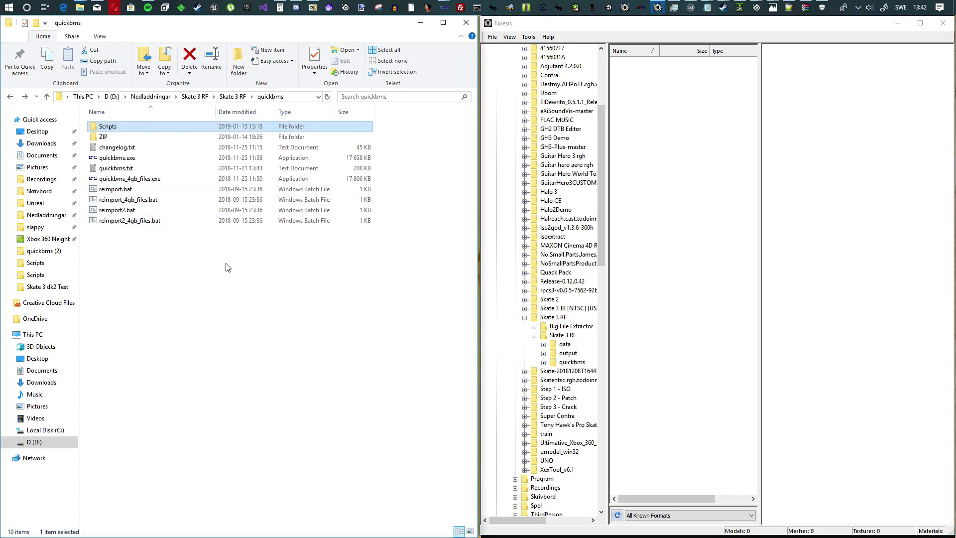
click(244, 98)
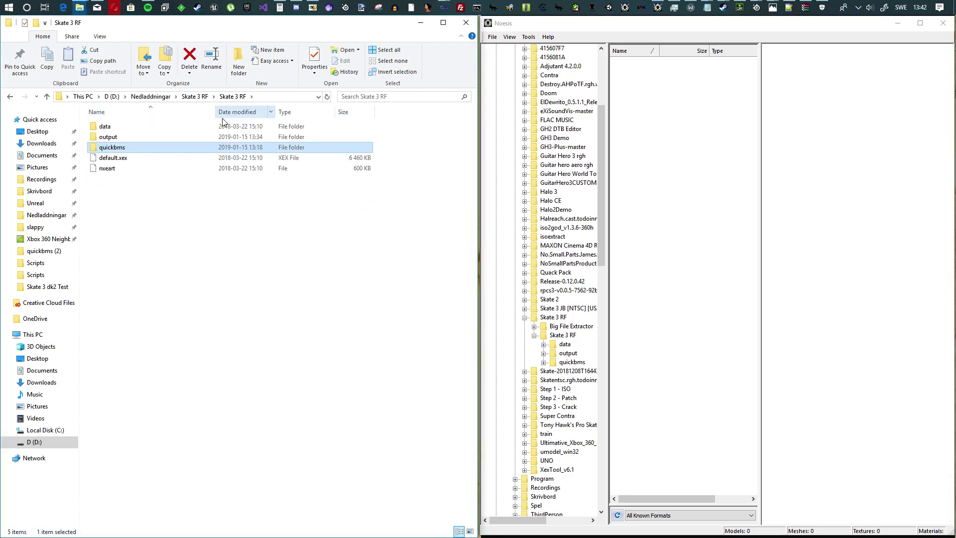
double_click(123, 150)
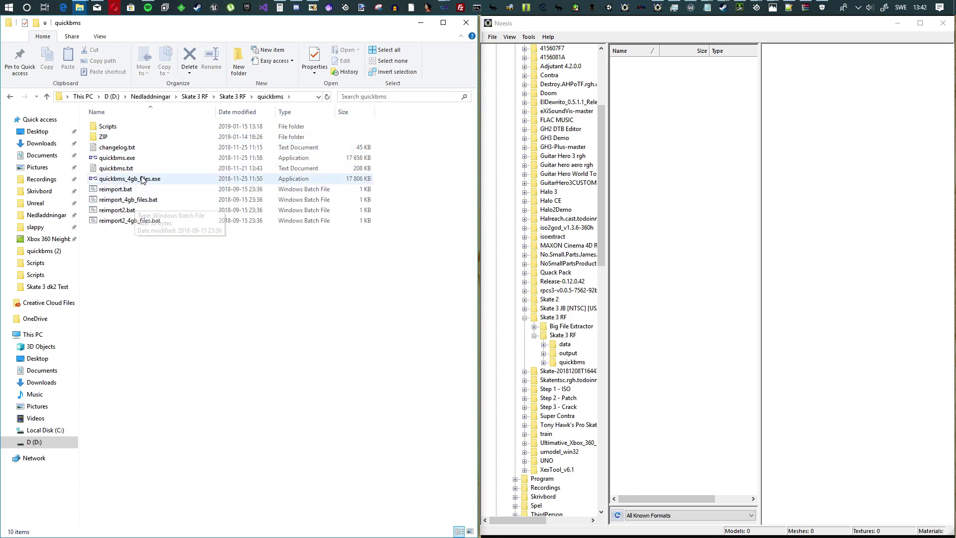
Launch quickbms_4gb_files.exe and select the Scripts\skate3_big.bms script.
double_click(141, 178)
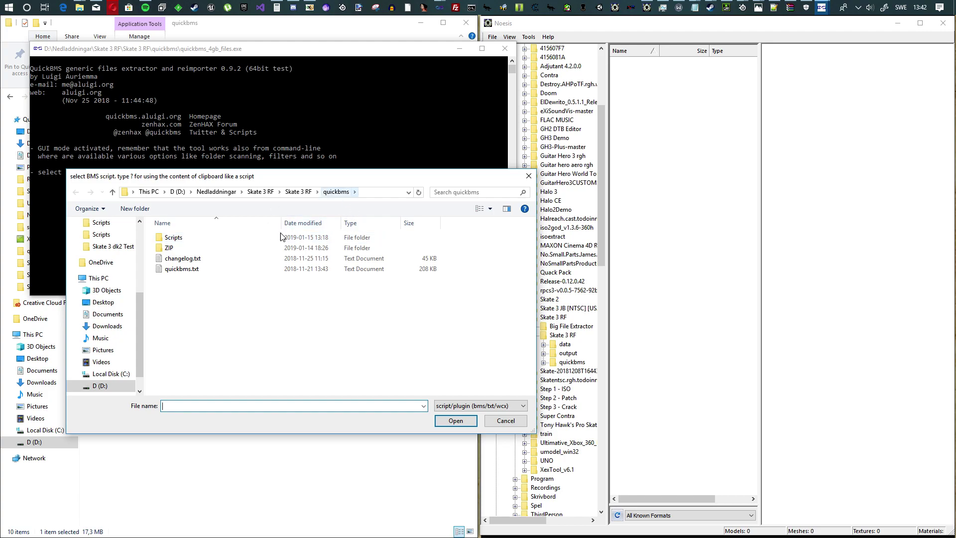
double_click(190, 239)
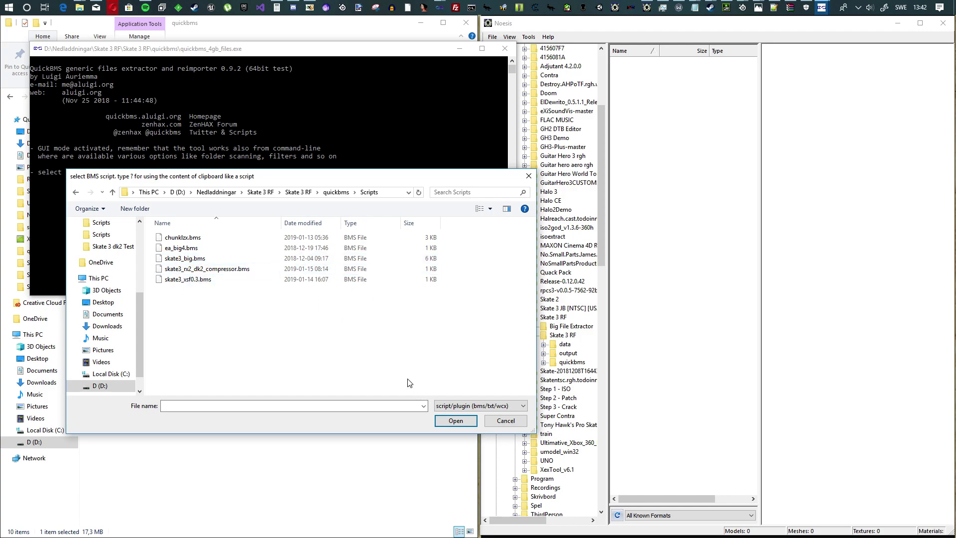
double_click(201, 258)
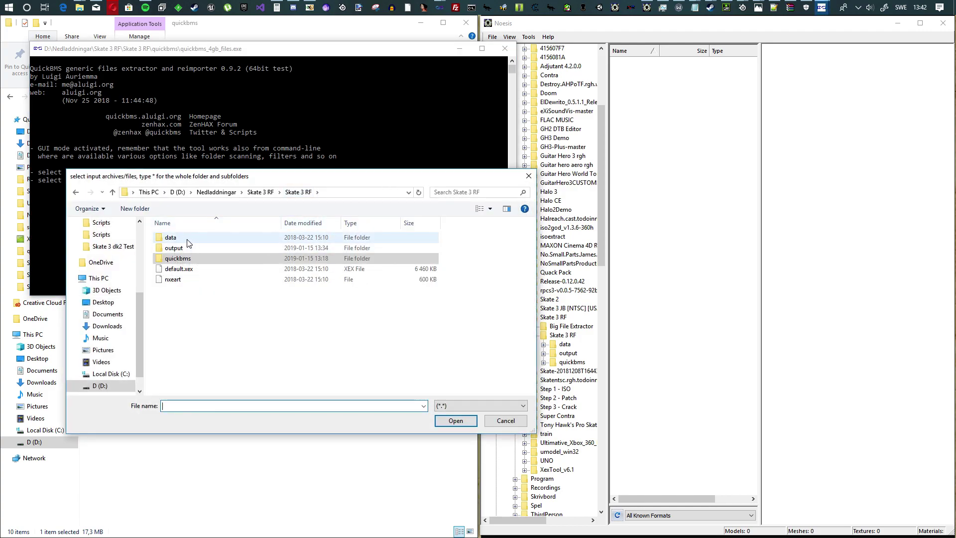
Choose data\content\worldDIST_Industrial.big as the input archive.
double_click(189, 242)
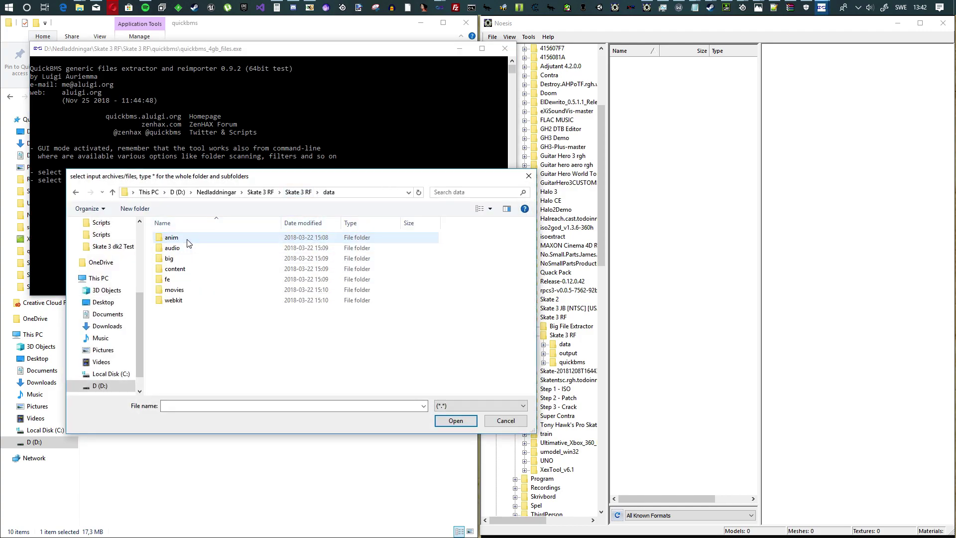
double_click(182, 268)
scroll(184, 265, down, 2)
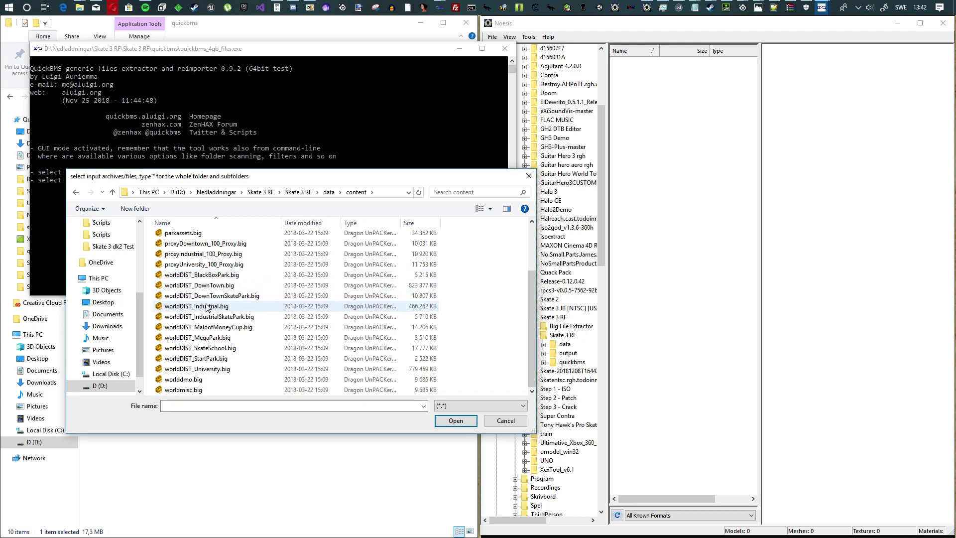
click(207, 306)
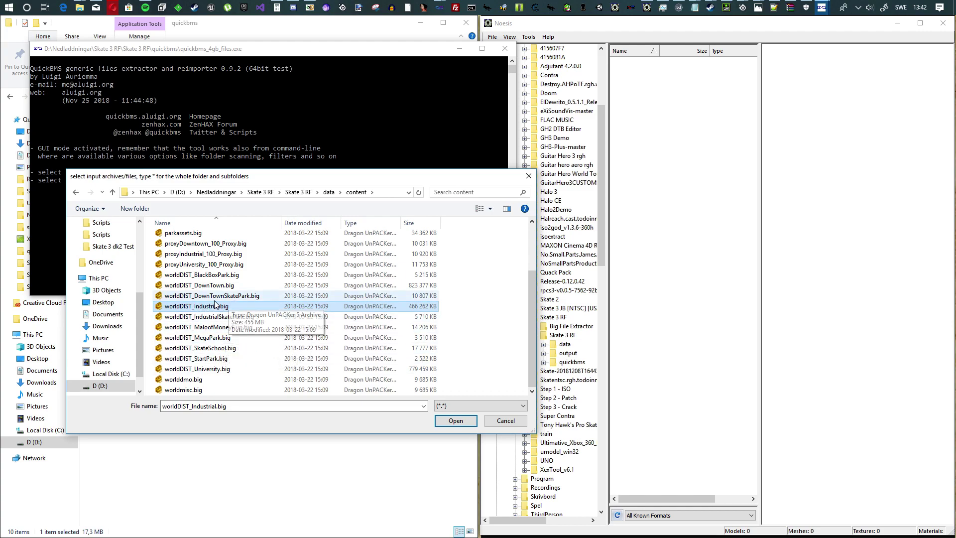
click(455, 421)
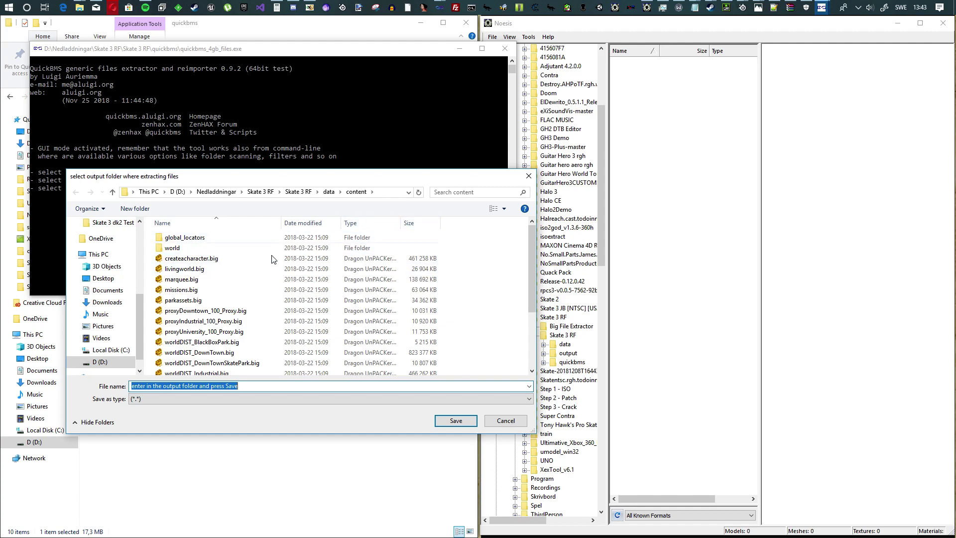
Create a new 'Extracted' folder under content and enter it as the output destination.
right_click(503, 297)
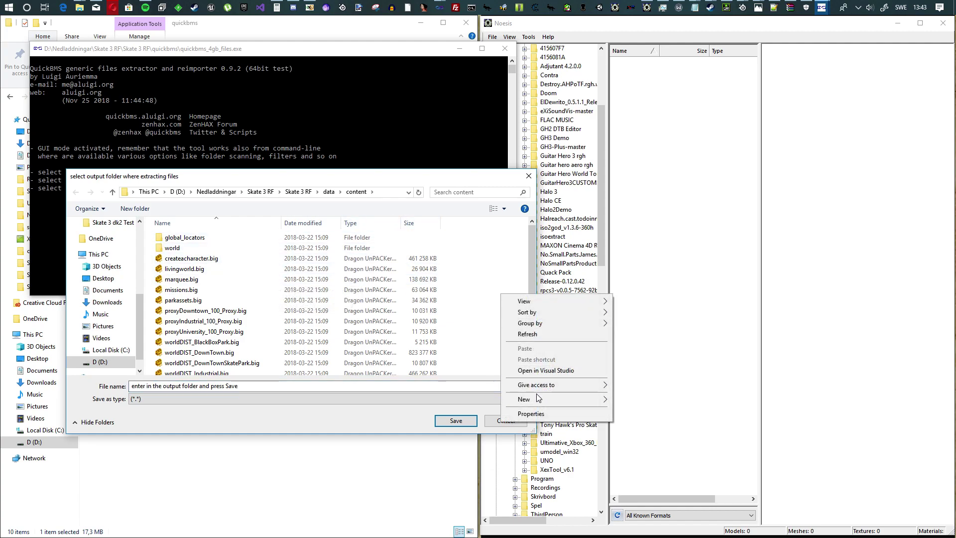
mouse_move(539, 400)
click(639, 405)
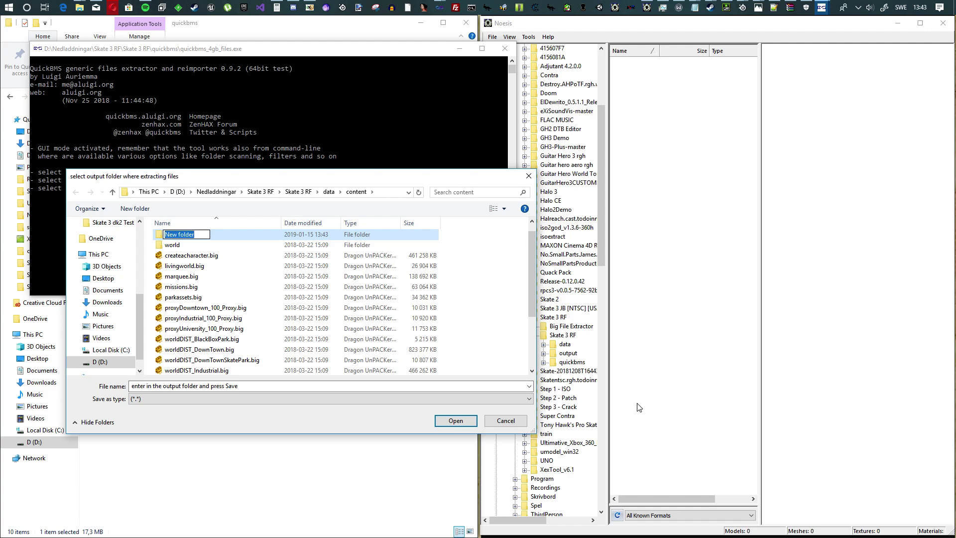
text(Exatrc)
text(ted)
key(BackSpace)
key(BackSpace)
key(BackSpace)
key(BackSpace)
key(BackSpace)
key(BackSpace)
text(traceted)
key(Return)
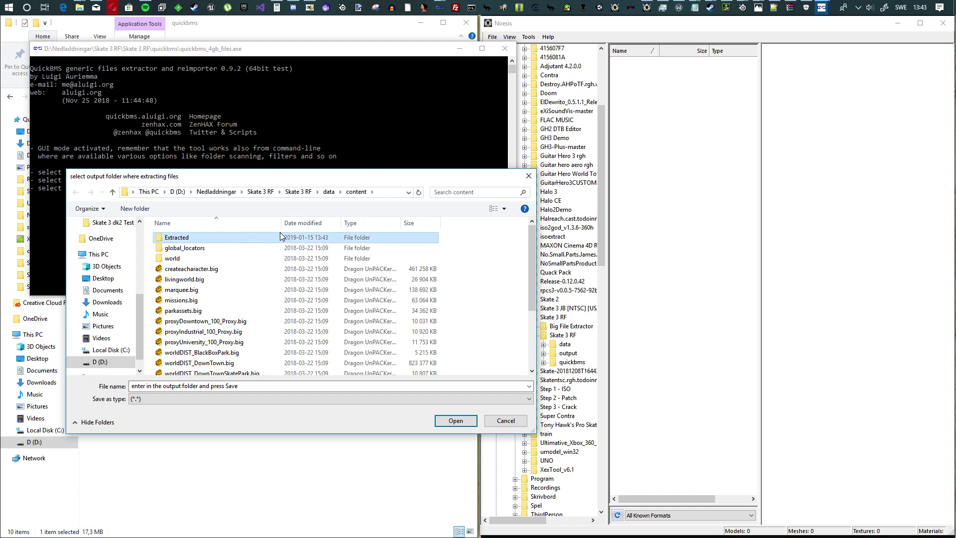
click(468, 243)
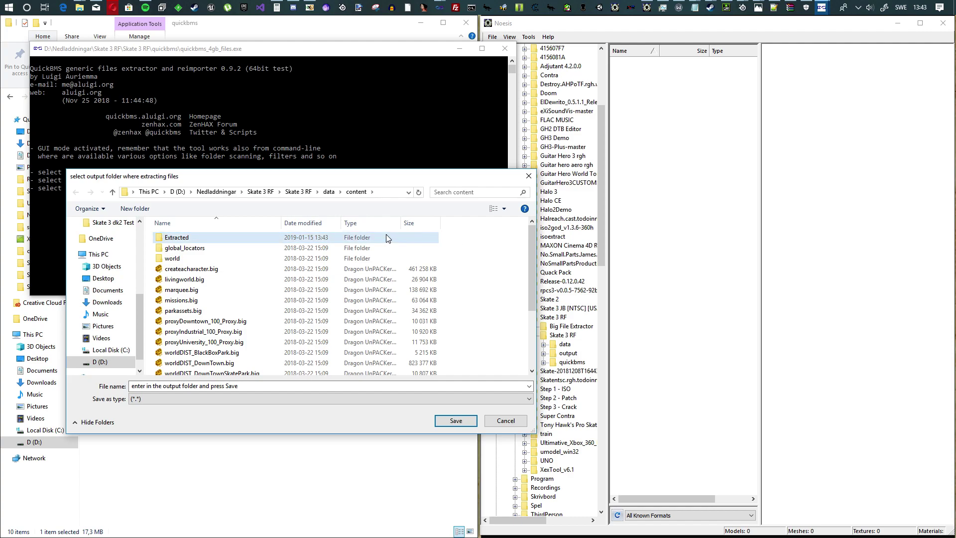
double_click(194, 238)
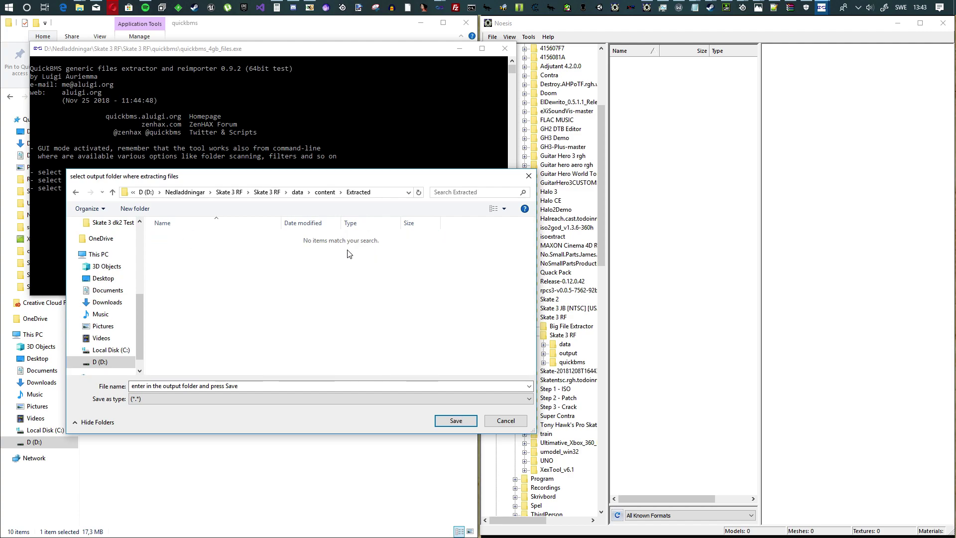
Extract the 1564 files from worldDIST_Industrial.big into Extracted, then close the console.
click(447, 420)
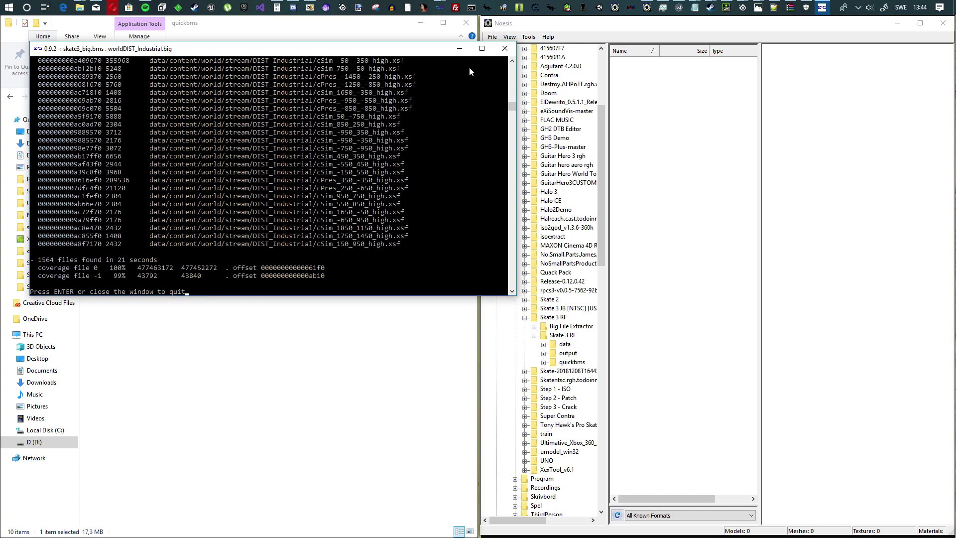
click(504, 48)
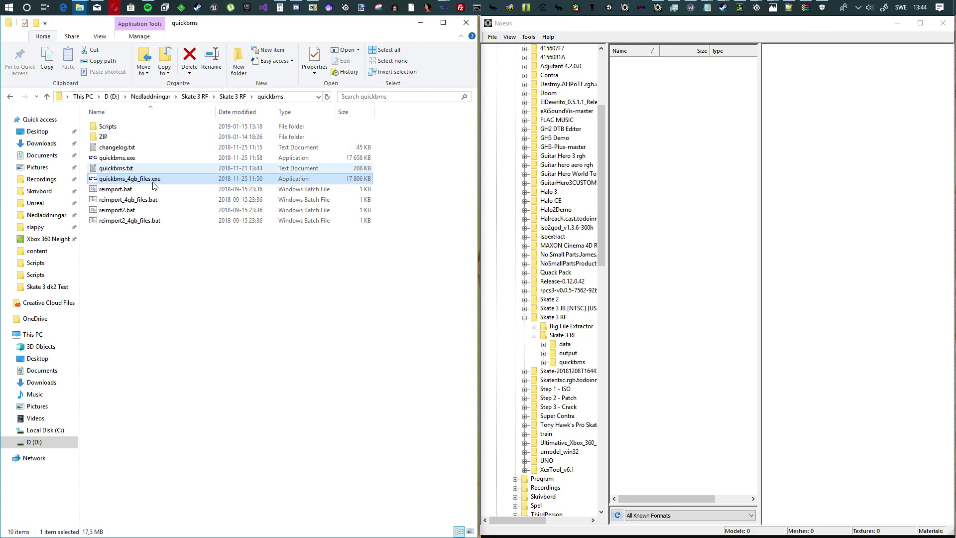
Return to the quickbms folder and relaunch quickbms_4gb_files.exe.
click(189, 277)
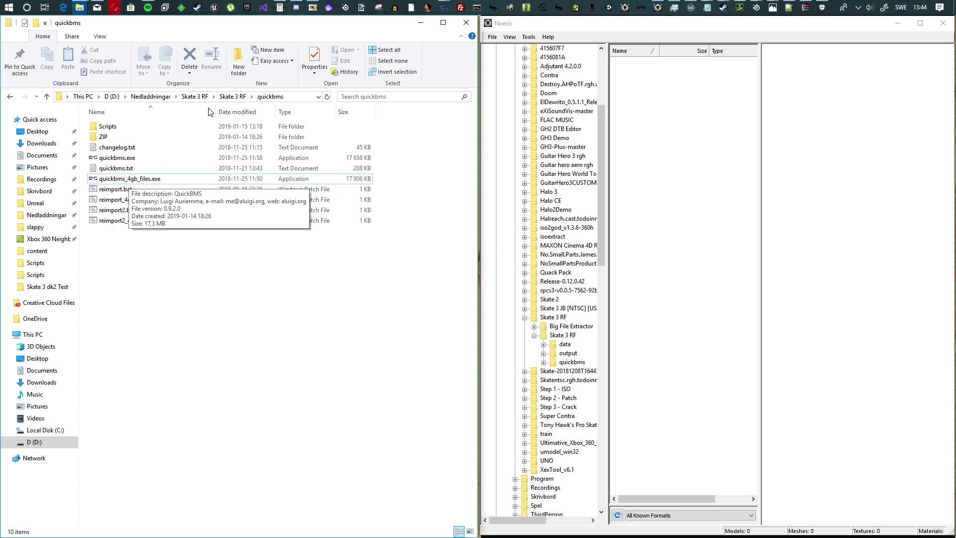
click(233, 96)
click(119, 136)
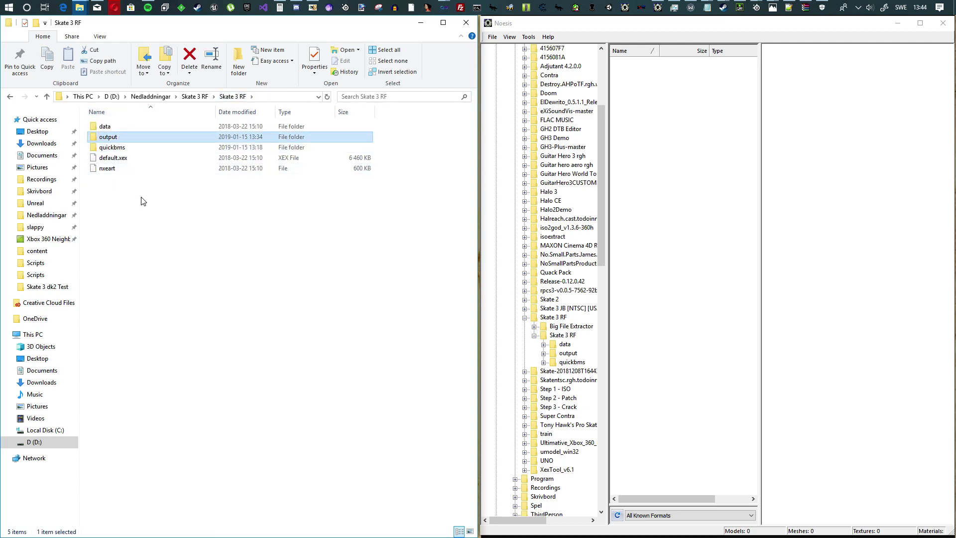
double_click(133, 149)
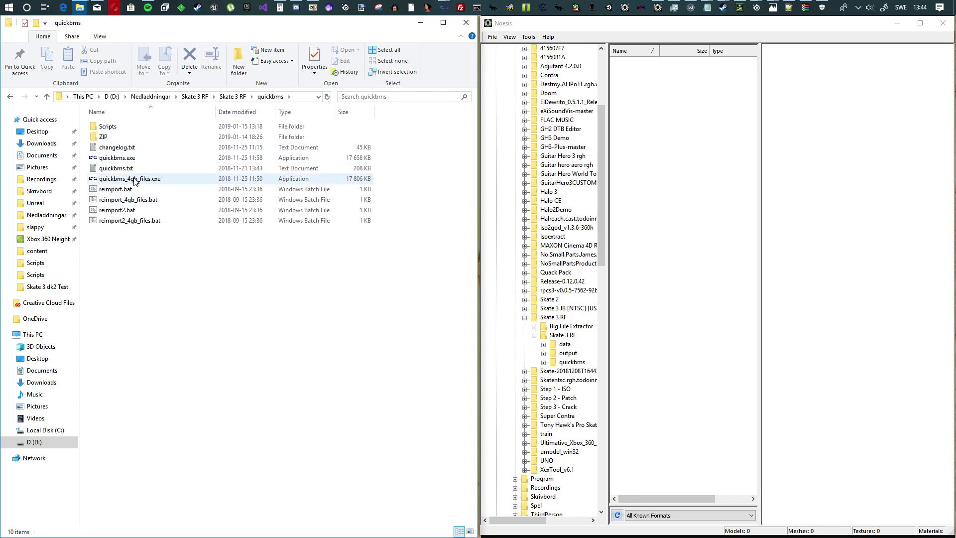
double_click(133, 178)
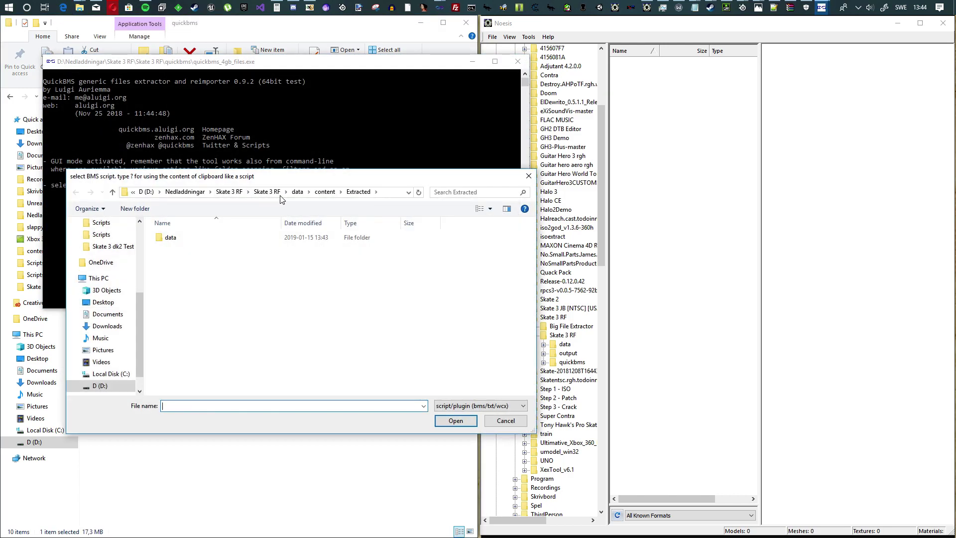
Choose the skate3_xsf0.3.bms script from quickbms\Scripts.
click(325, 193)
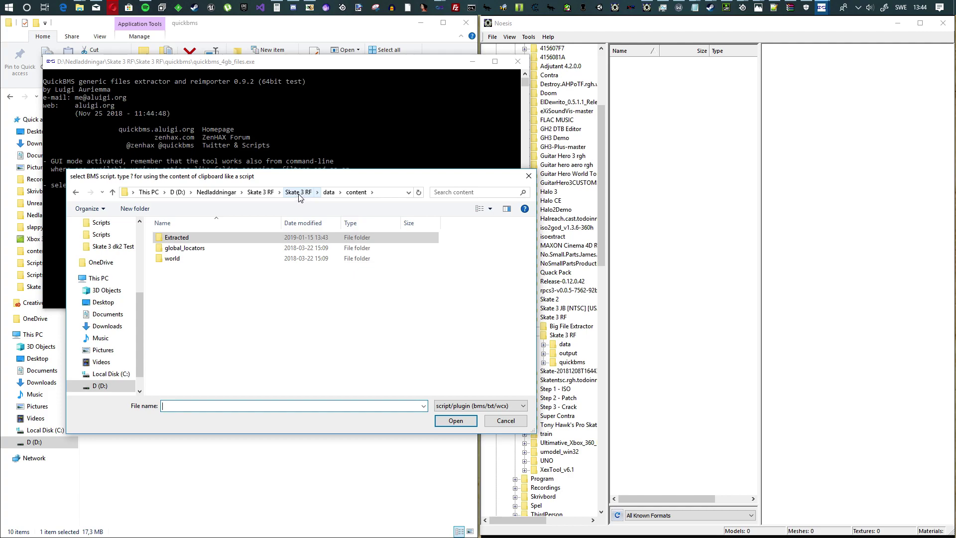
click(299, 193)
double_click(181, 258)
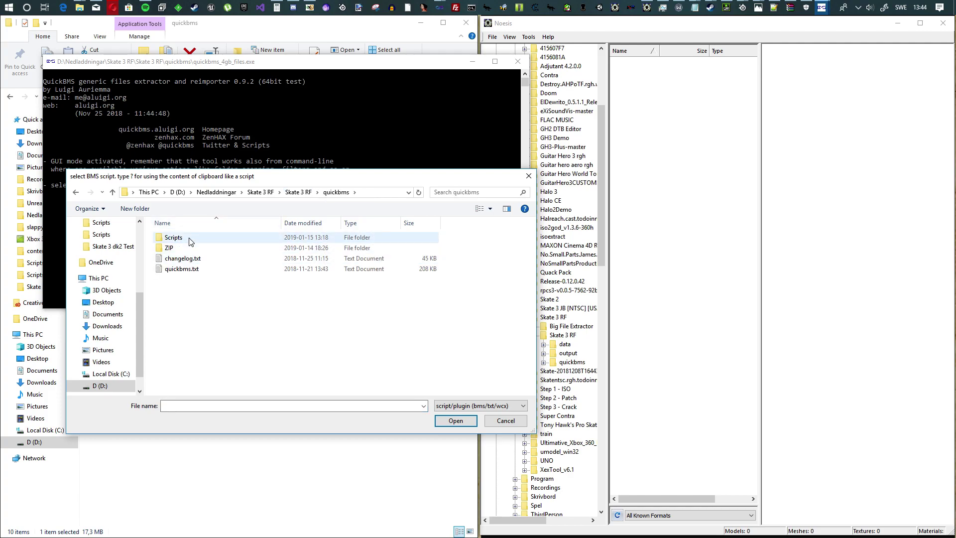
double_click(189, 239)
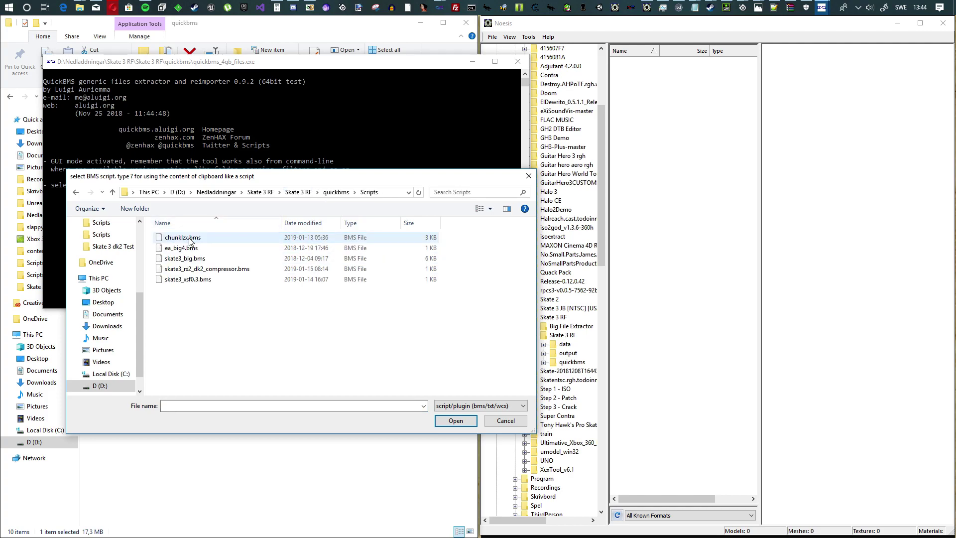
click(198, 282)
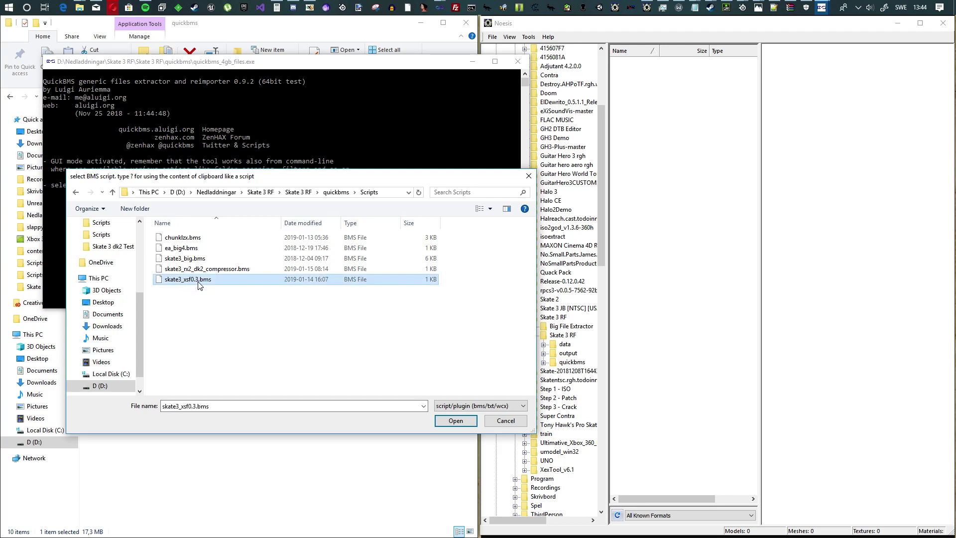
click(455, 422)
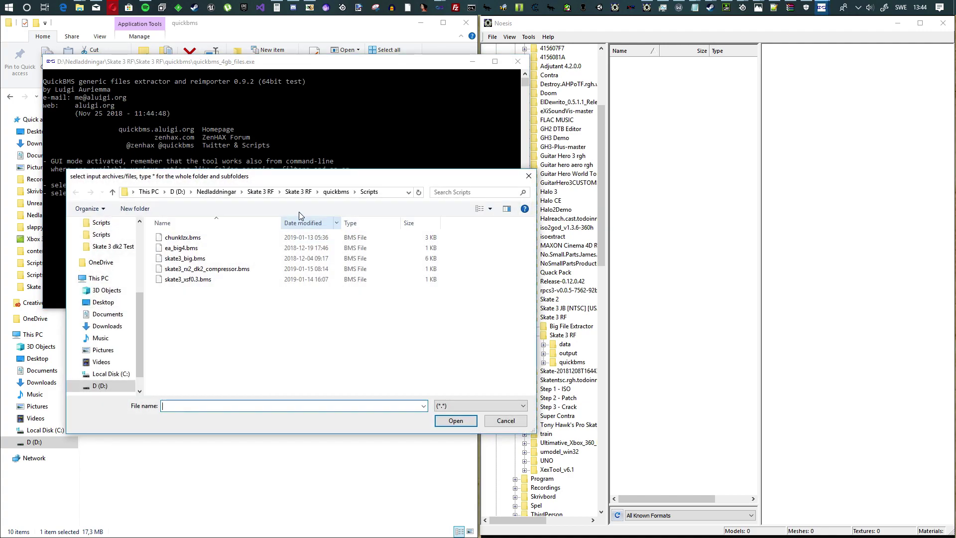
Browse the input picker to content\Extracted\data\content\world\DIST_Industrial.
click(295, 193)
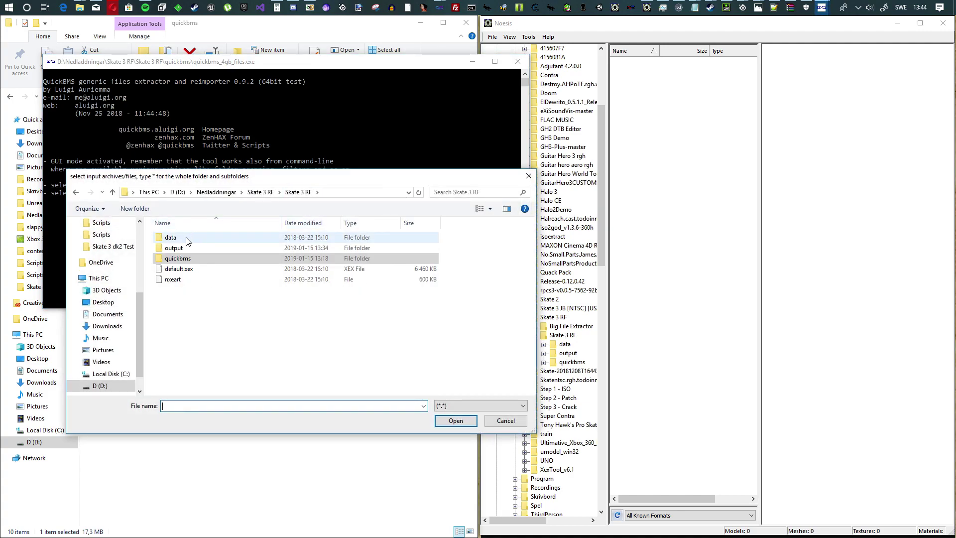
double_click(187, 239)
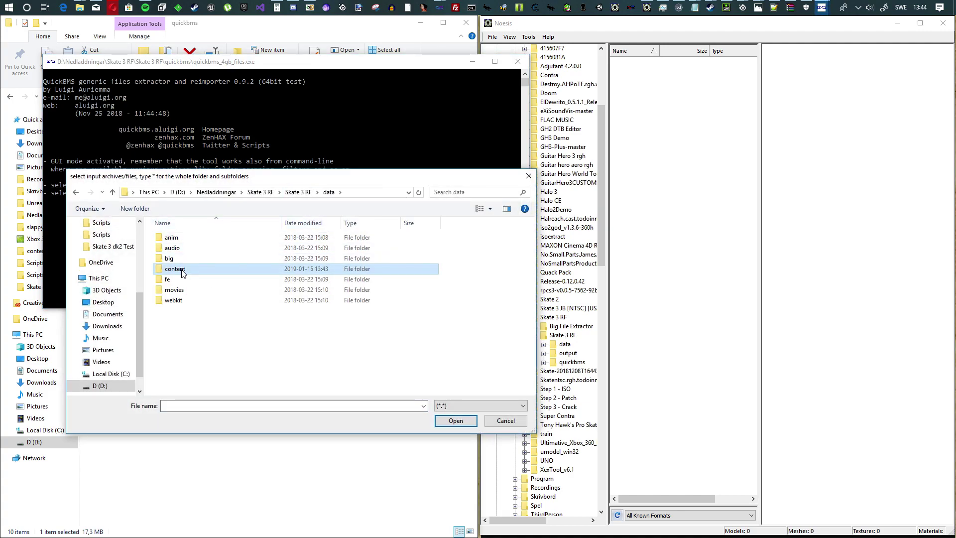
double_click(183, 269)
double_click(185, 241)
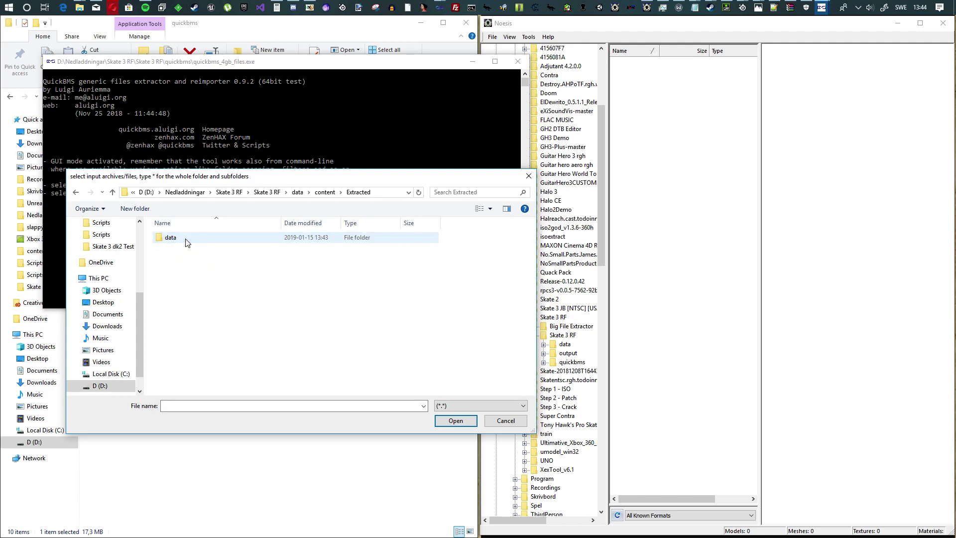
double_click(186, 240)
double_click(185, 240)
double_click(172, 238)
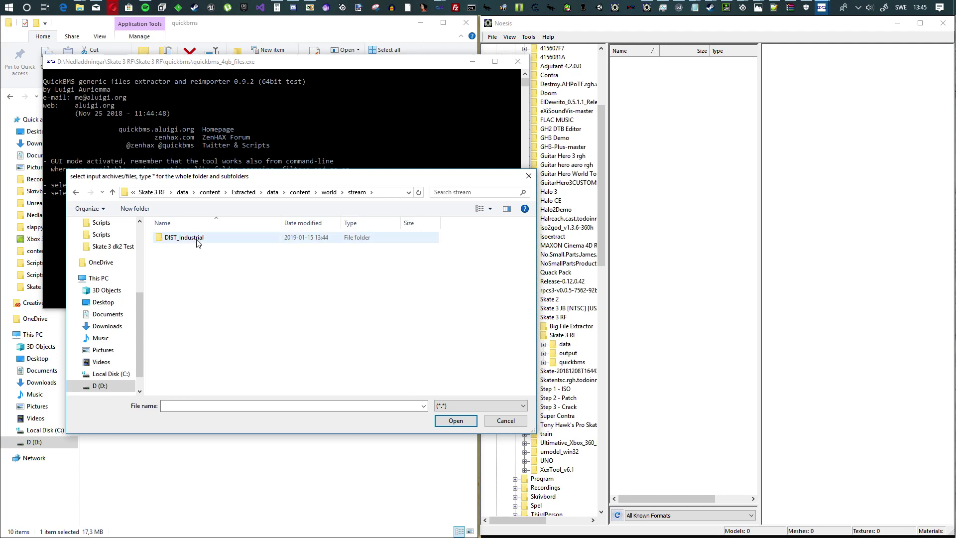
double_click(170, 236)
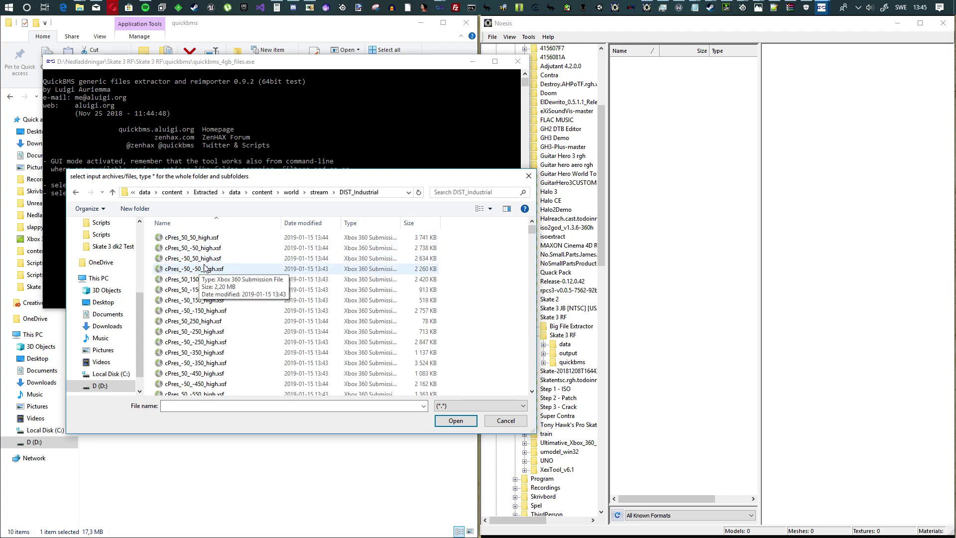
Select cTex_0_0_high.xsf through cTex_1300_-800_high.xsf as the input files.
scroll(225, 355, up, 5)
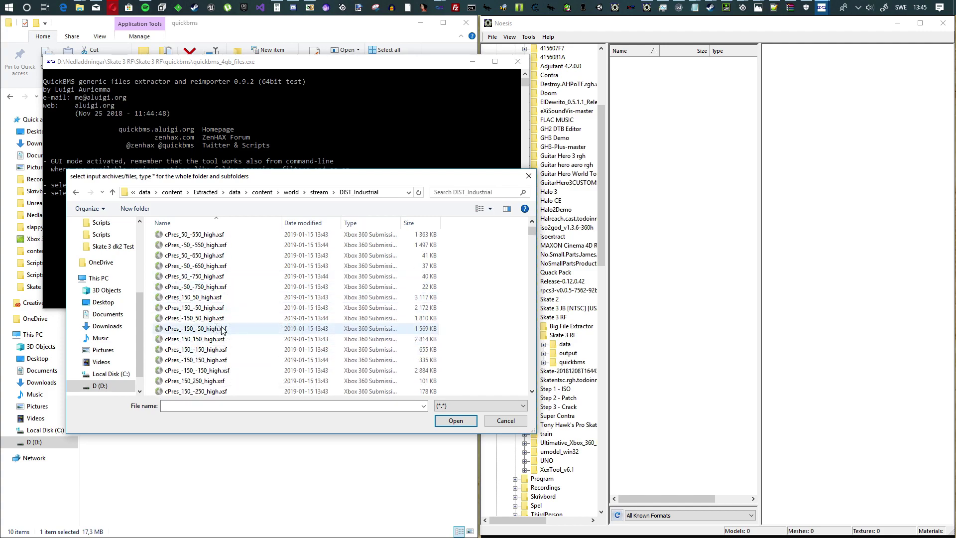
scroll(219, 329, down, 4)
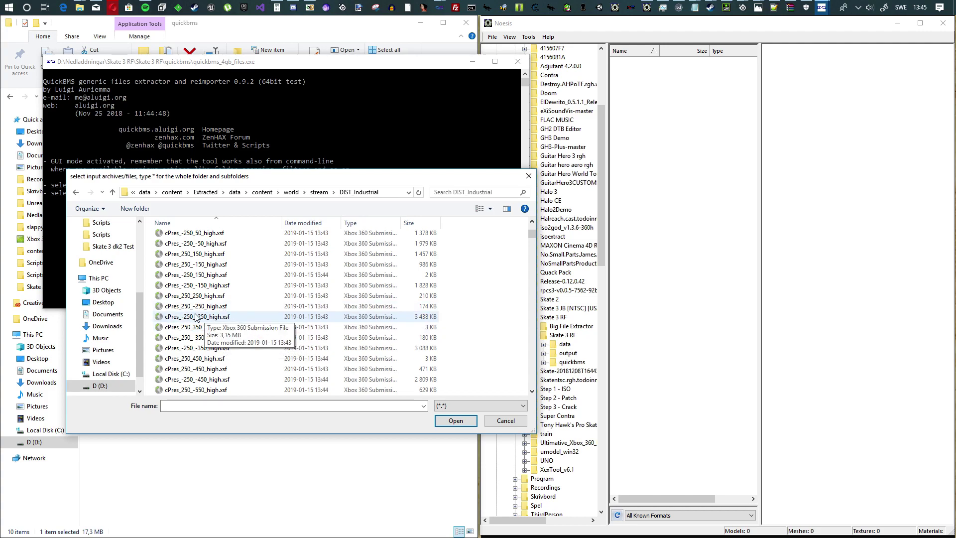
scroll(193, 313, down, 5)
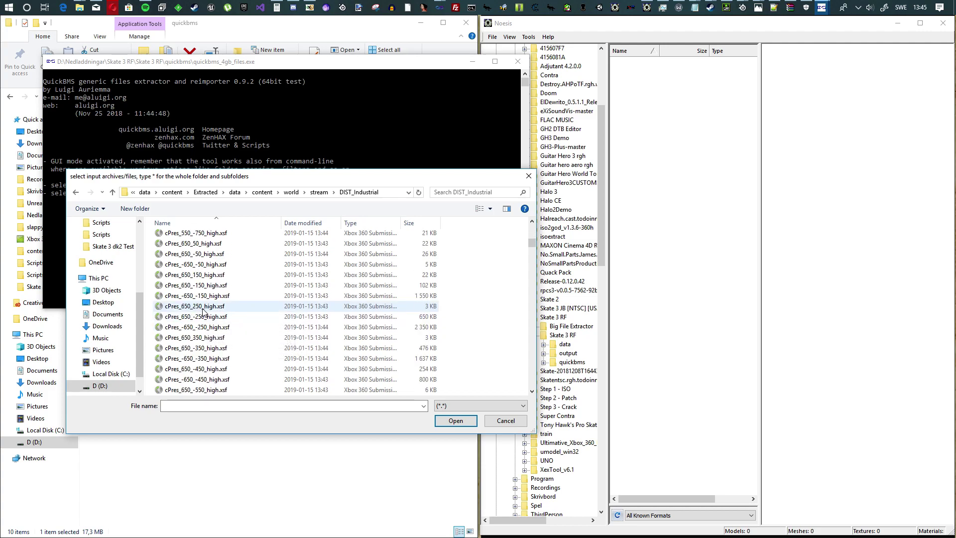
scroll(192, 310, down, 5)
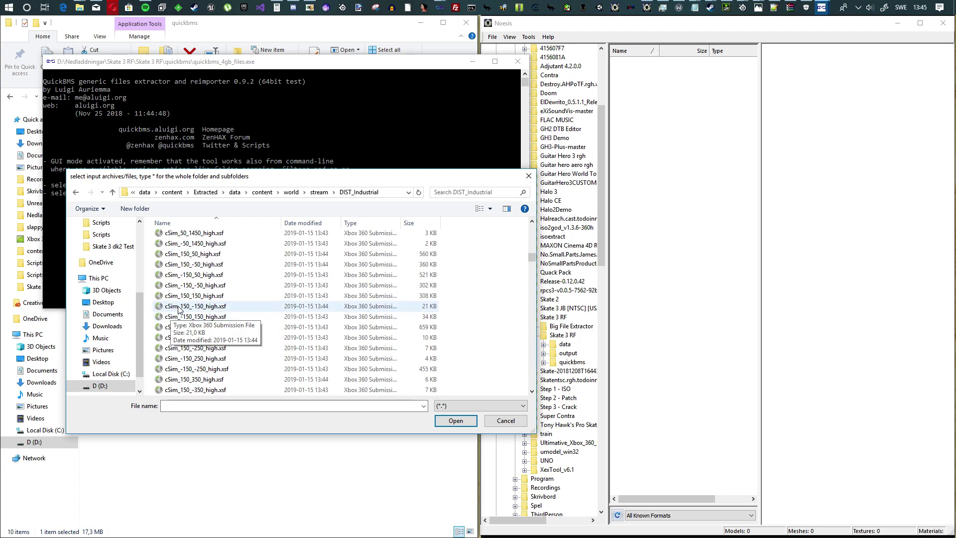
scroll(179, 310, down, 10)
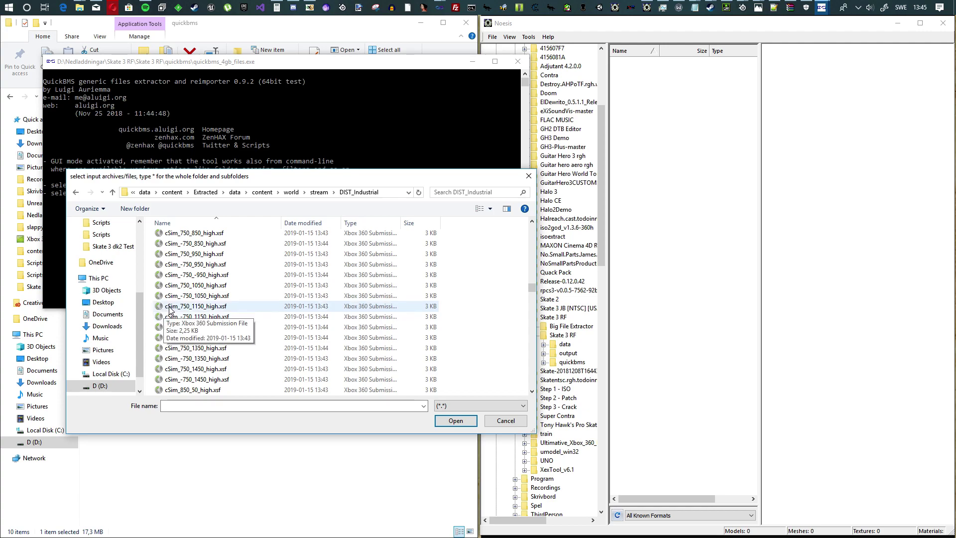
scroll(182, 307, down, 10)
scroll(177, 305, down, 10)
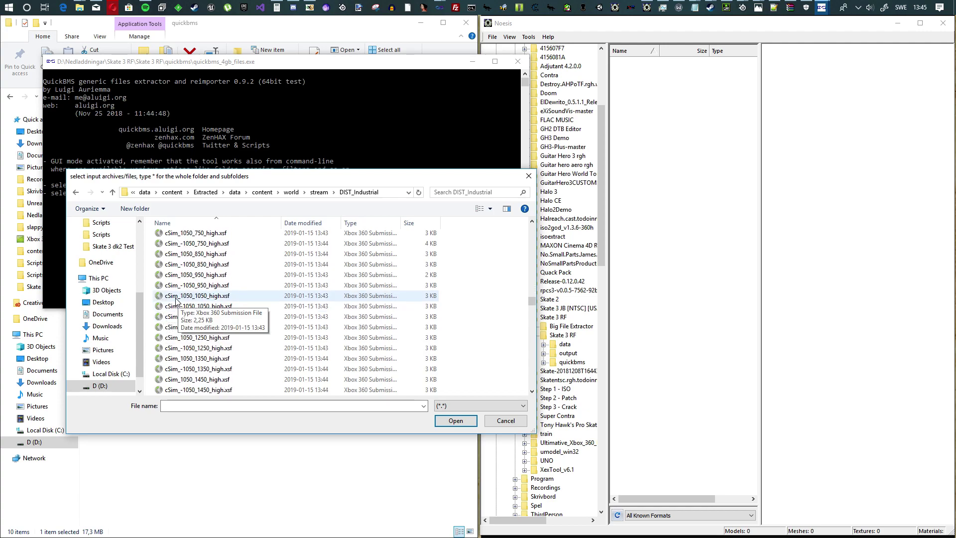
scroll(179, 299, down, 20)
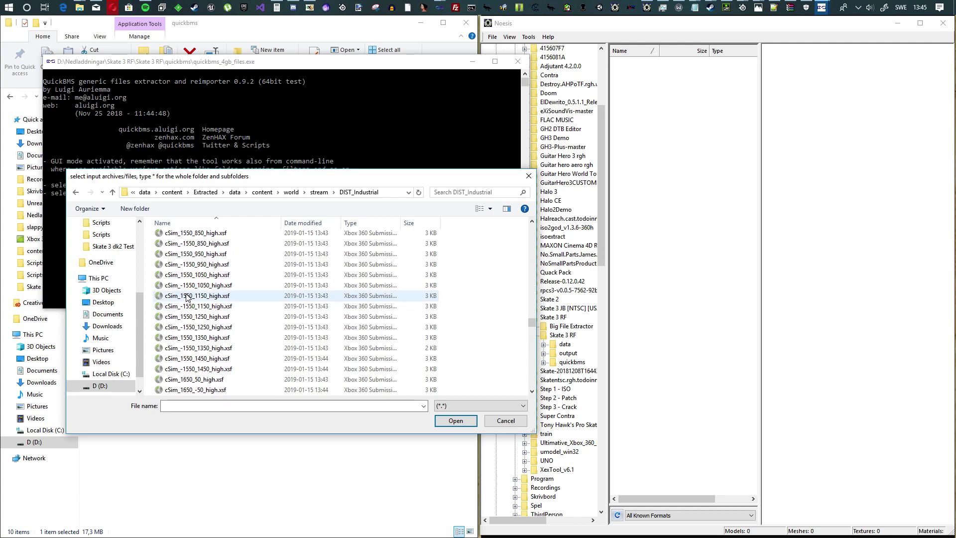
scroll(187, 297, down, 20)
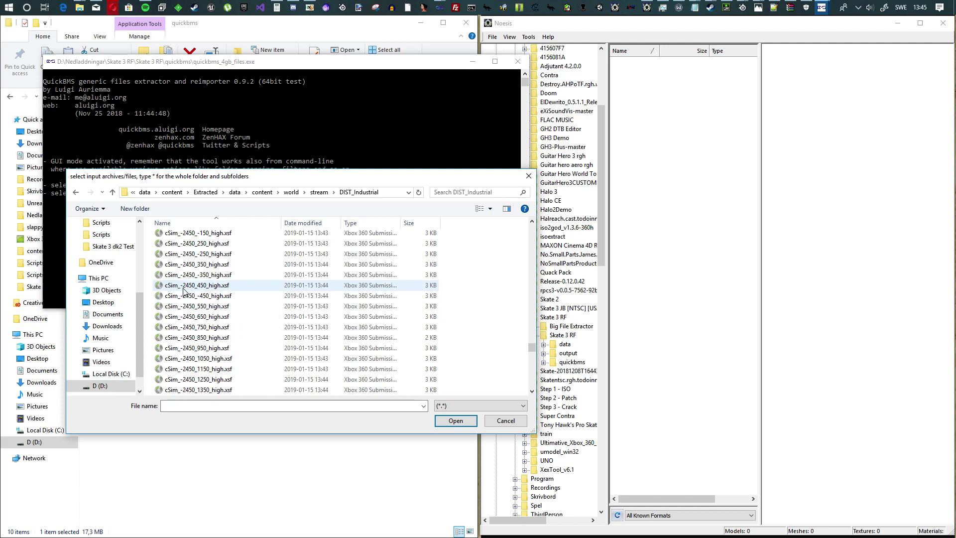
scroll(186, 293, down, 20)
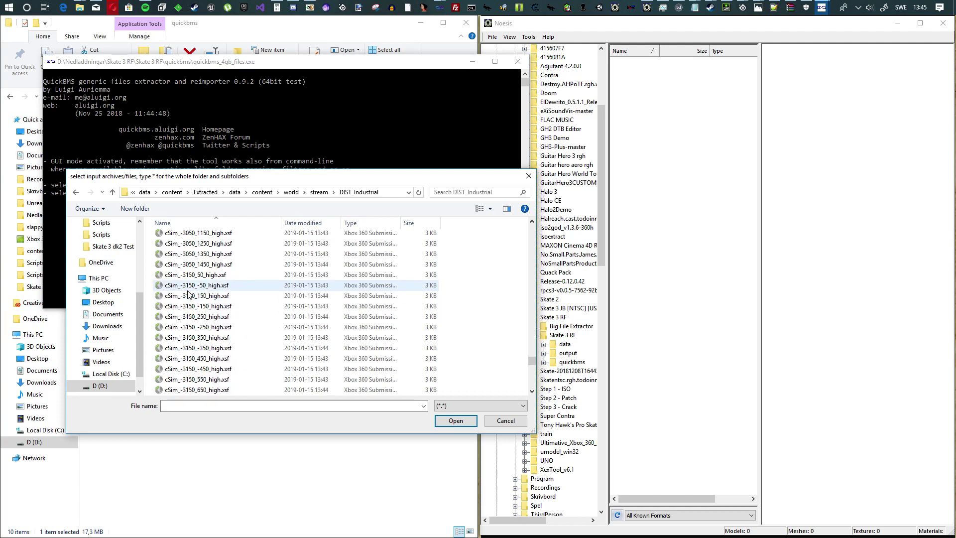
scroll(190, 294, down, 15)
scroll(188, 295, down, 15)
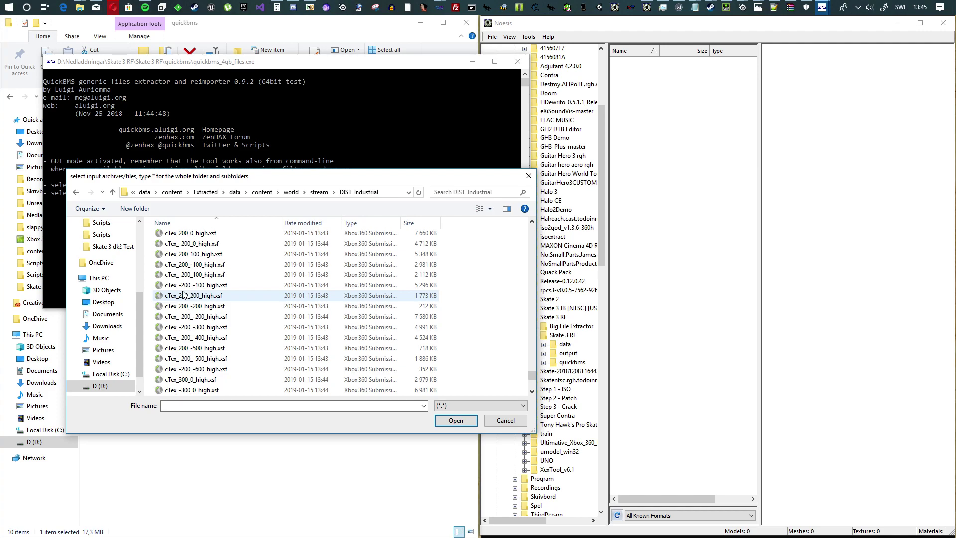
scroll(184, 294, up, 10)
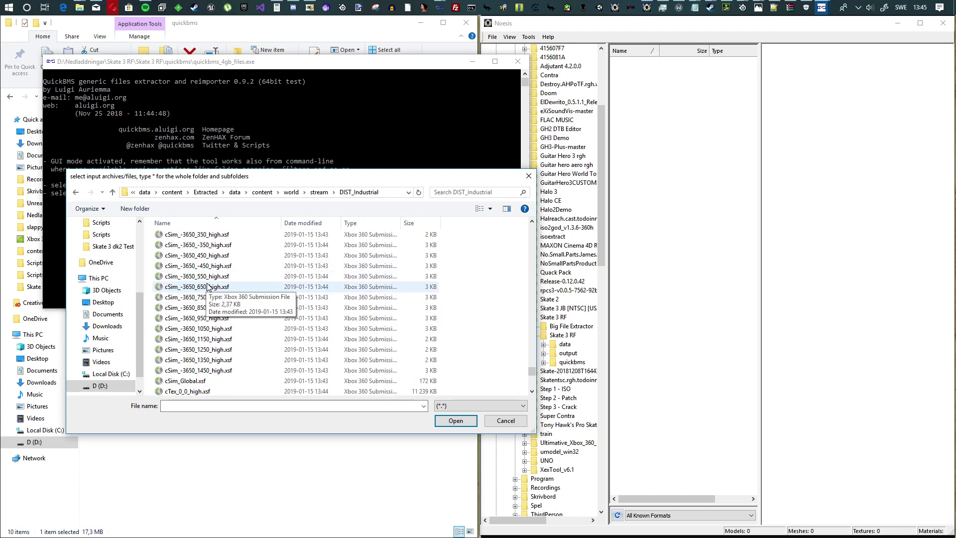
scroll(207, 287, down, 4)
click(208, 285)
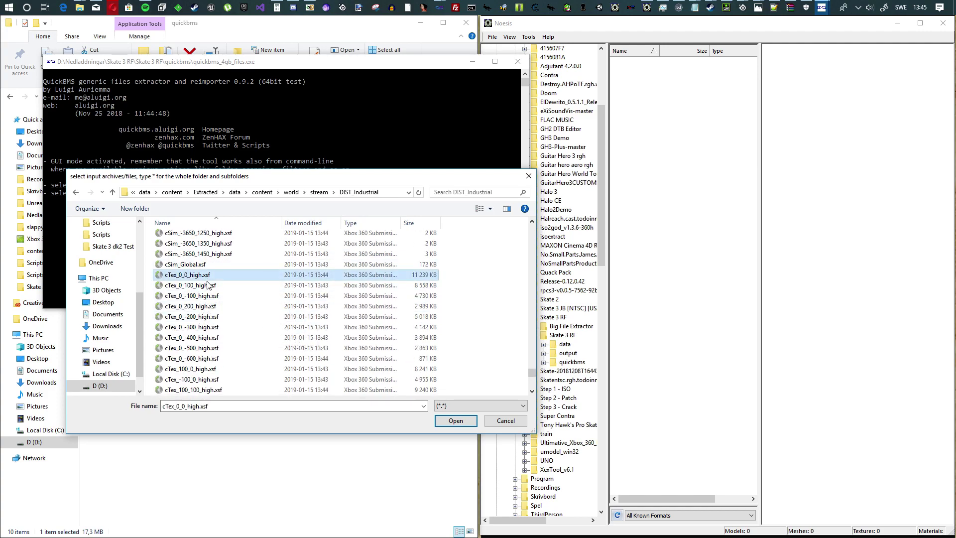
scroll(234, 299, down, 10)
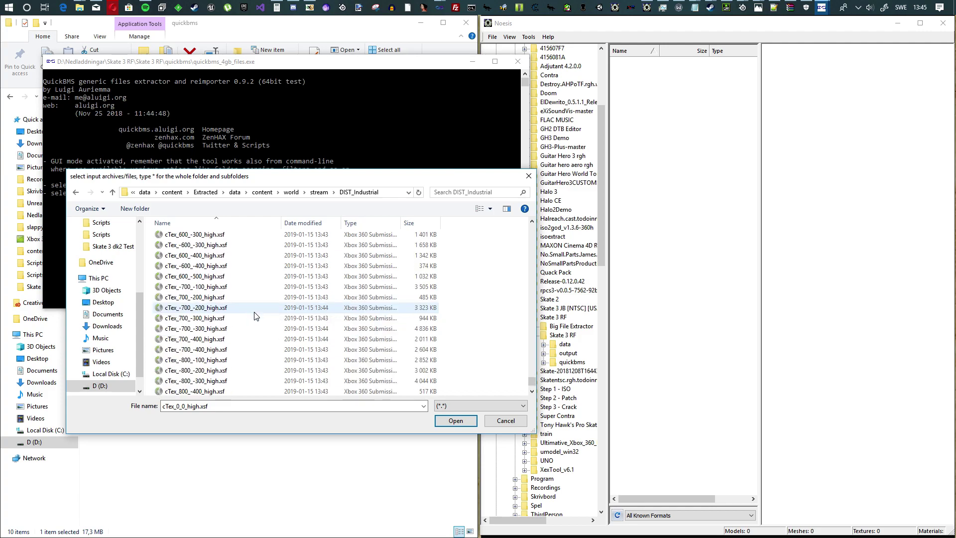
scroll(254, 312, down, 2)
shift+click(188, 358)
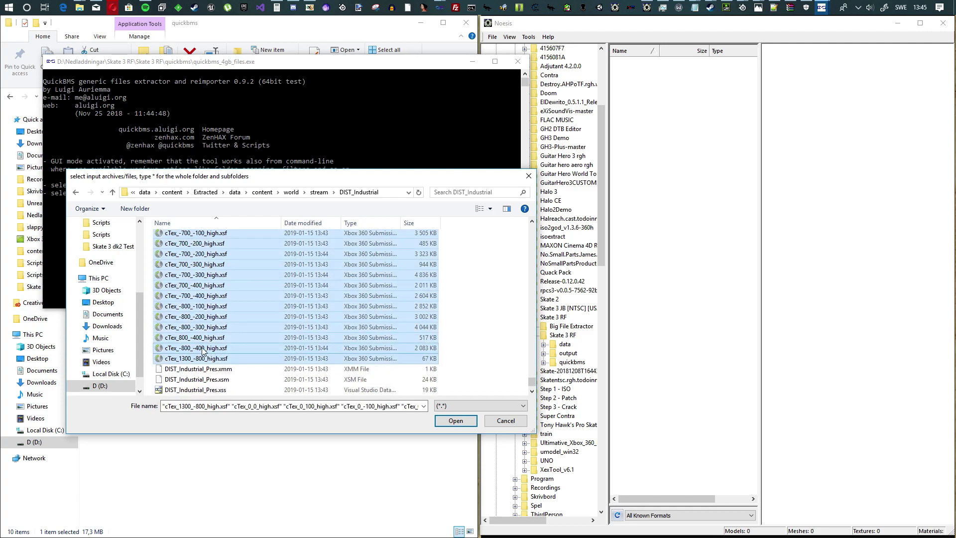
scroll(267, 305, down, 3)
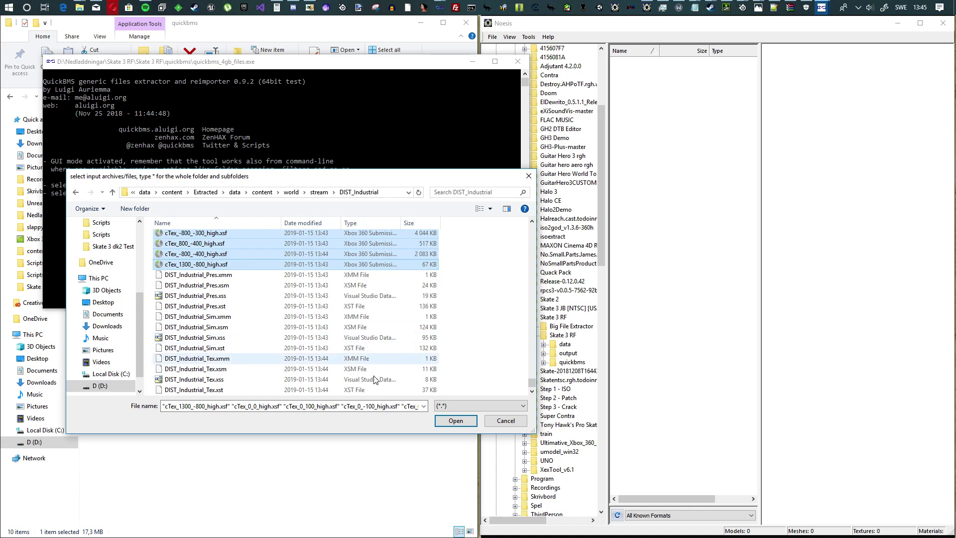
click(456, 421)
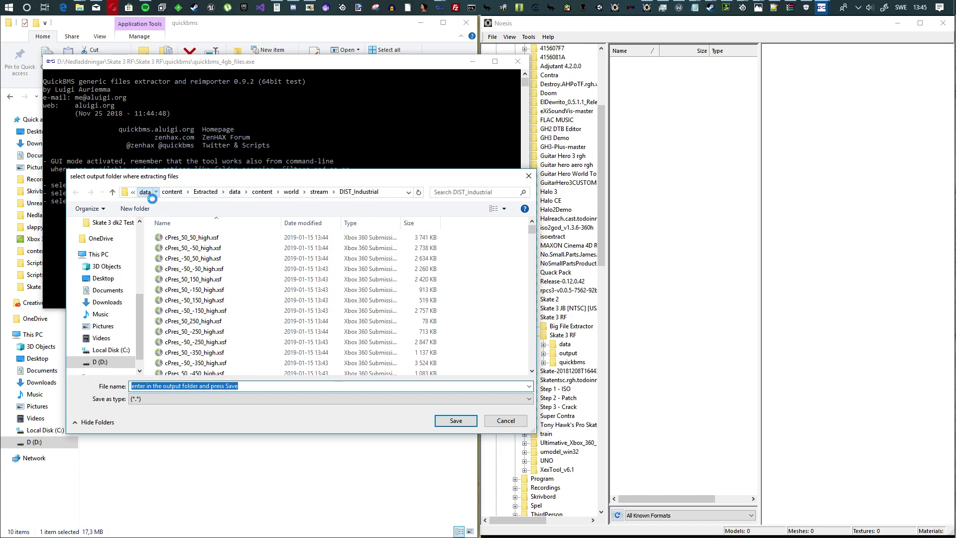
Extract into Skate 3 RF\output, answering 'r' to rename files that already exist.
click(297, 193)
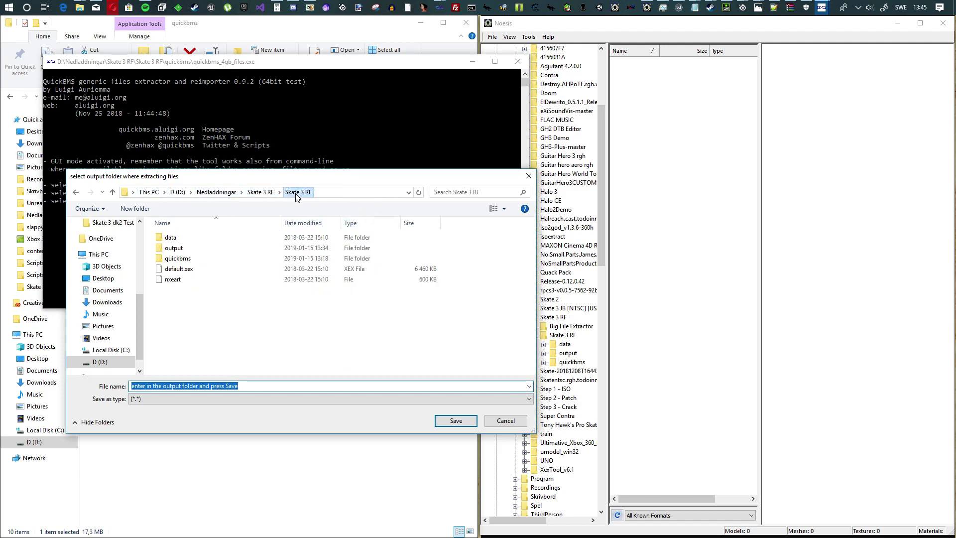
double_click(185, 249)
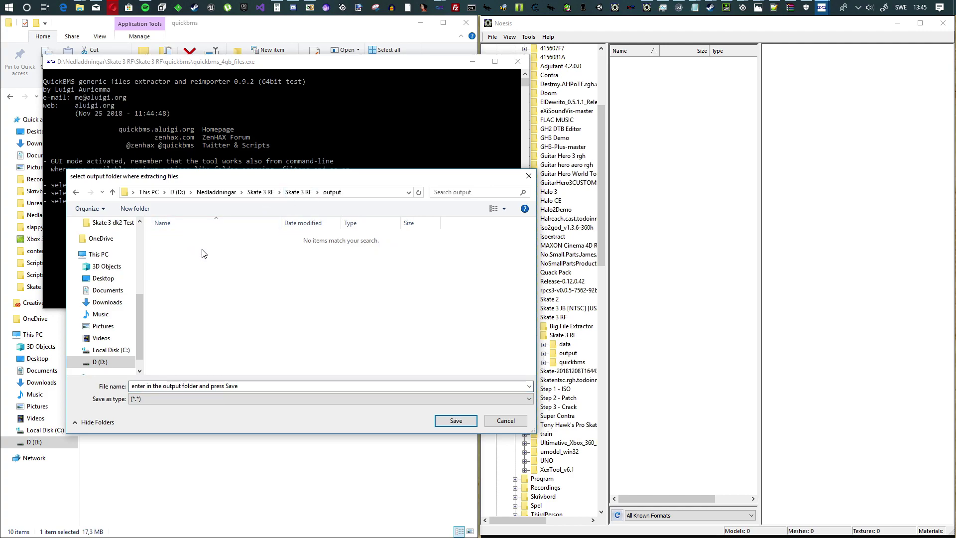
click(456, 421)
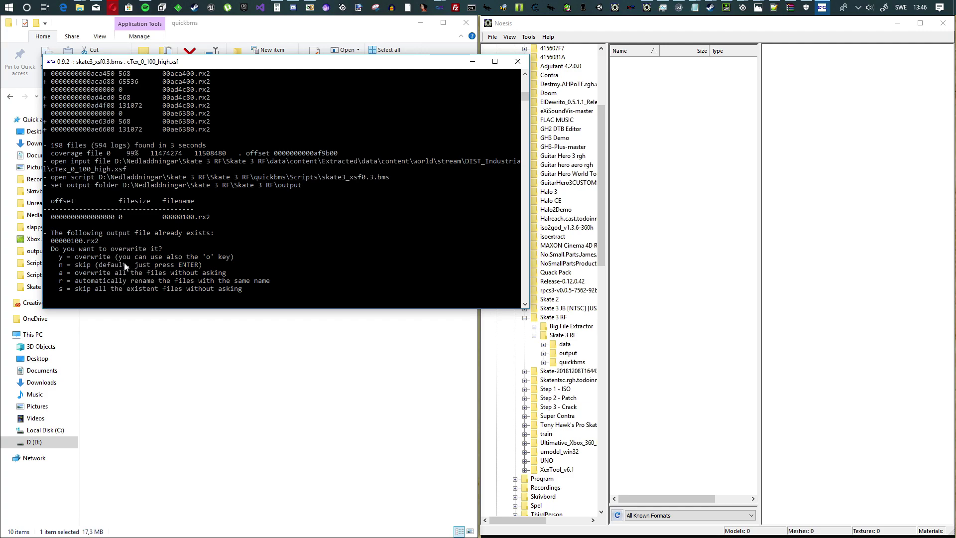
scroll(150, 210, up, 3)
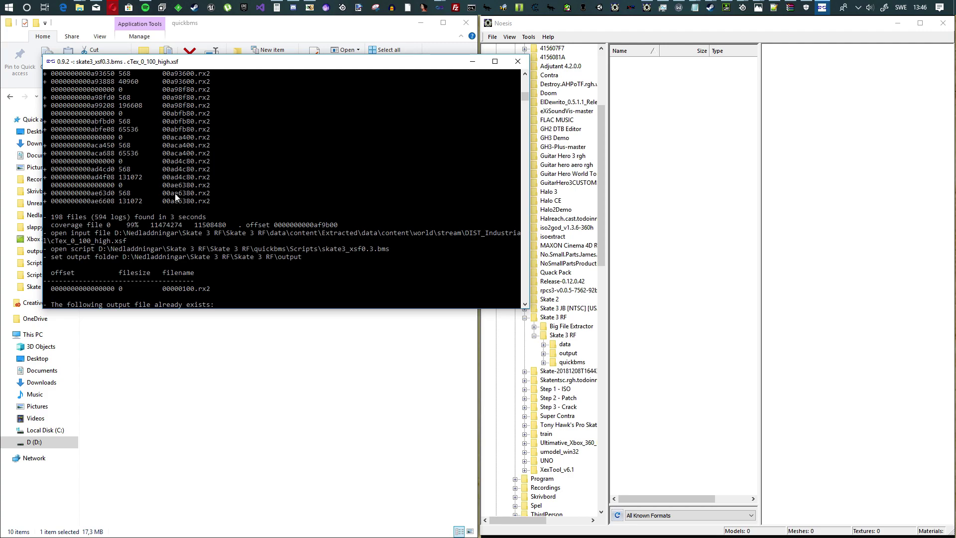
scroll(187, 215, down, 8)
scroll(192, 200, up, 4)
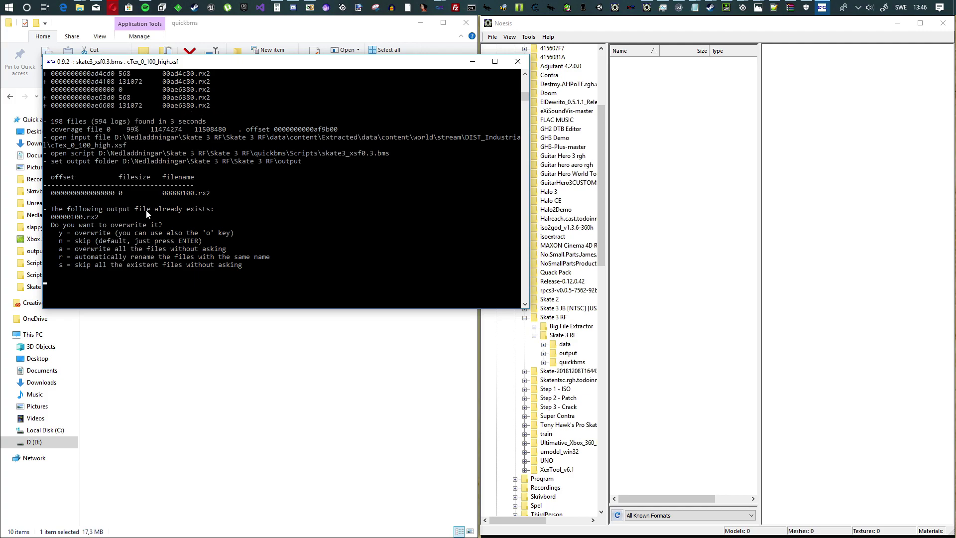
text(r)
Submit the rename answer so extraction runs through cTex_1300_-800_high.xsf.
key(Return)
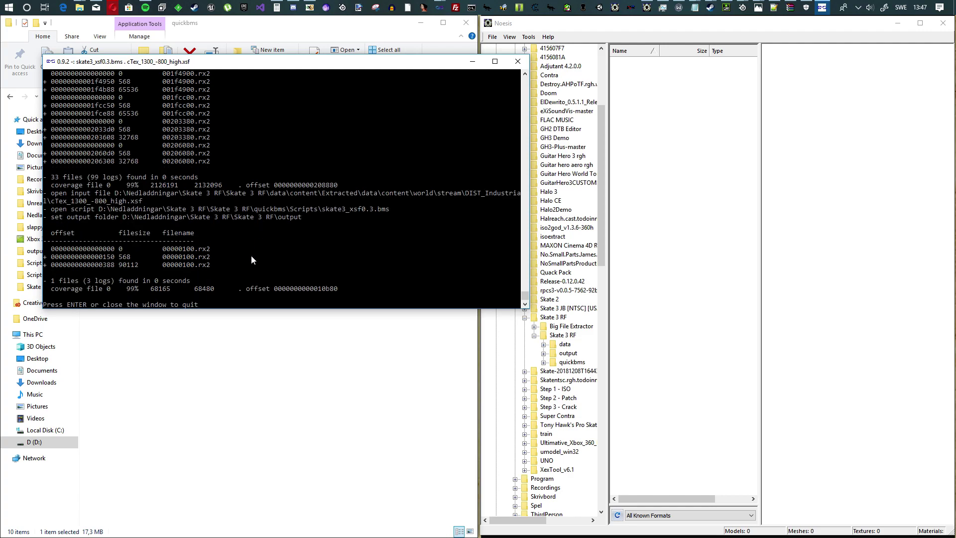
Close the console and open Skate 3 RF\output to view the 5,088 extracted RX2 files.
key(Return)
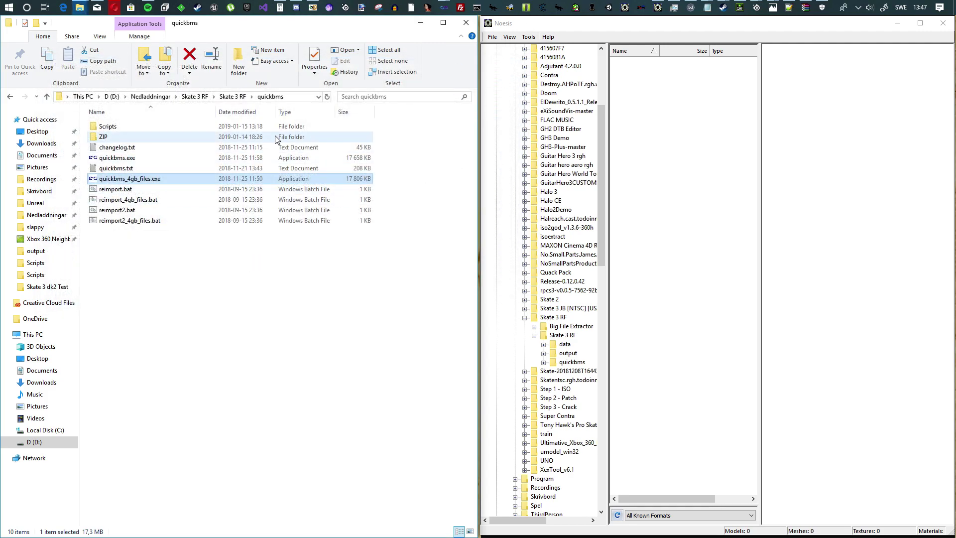
click(232, 97)
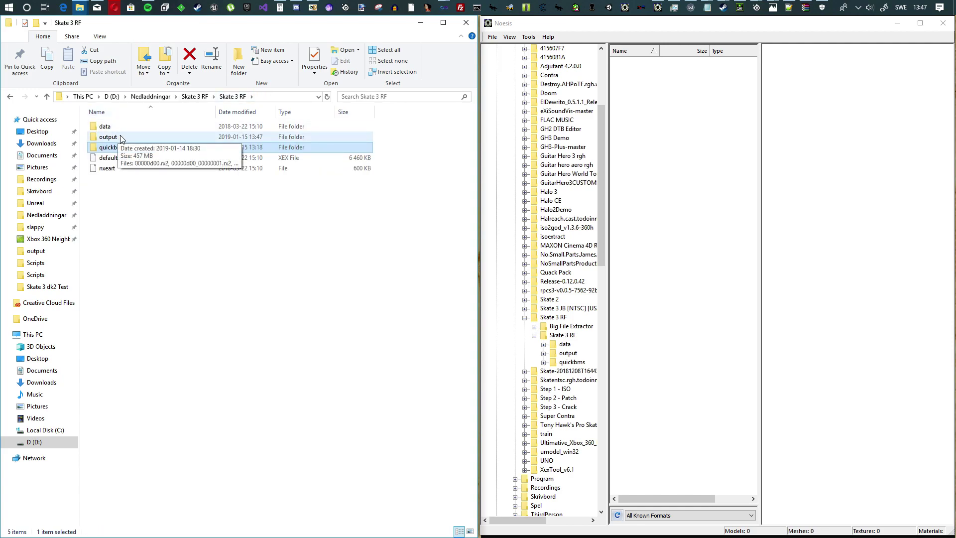
double_click(121, 138)
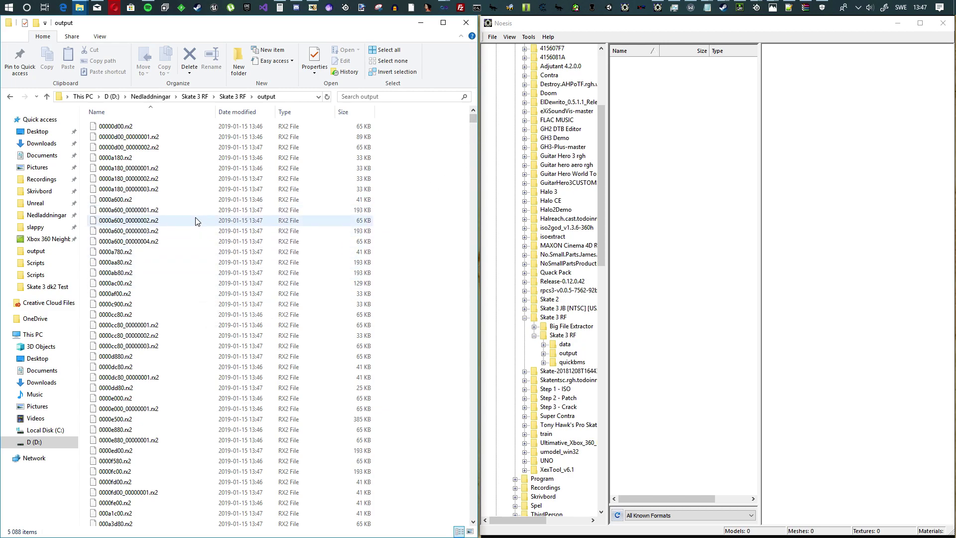
mouse_move(471, 120)
mouse_down()
mouse_move(438, 203)
mouse_move(455, 519)
mouse_move(470, 118)
mouse_up()
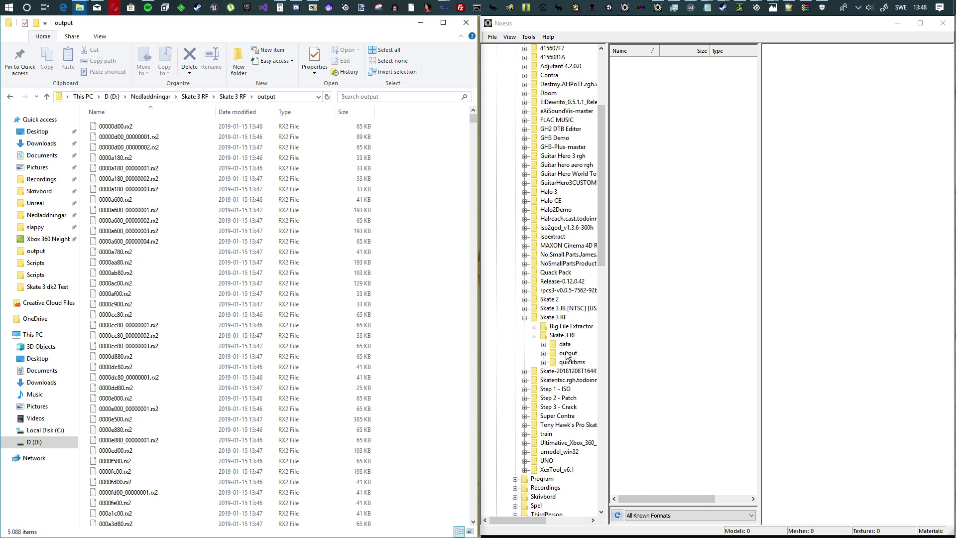
List the output folder in Noesis and preview 0000d880, 0000af00, 0000a600, 0000a180 and 0000dd80.rx2.
click(544, 354)
click(562, 354)
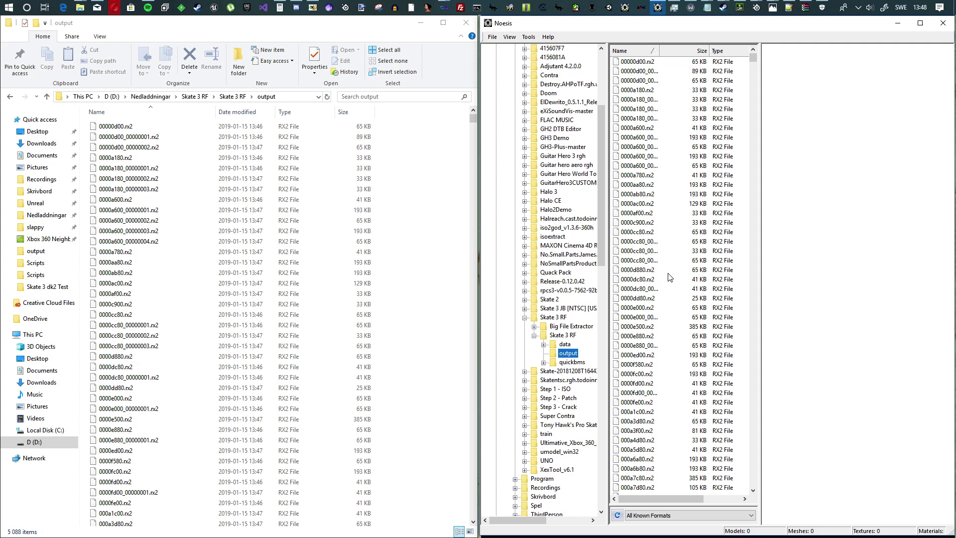
click(639, 270)
click(630, 213)
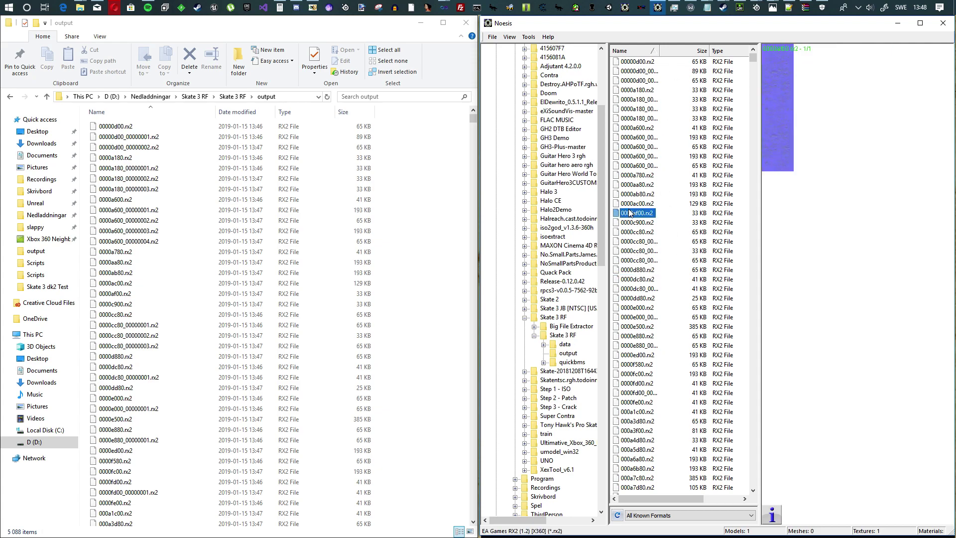
click(630, 129)
click(630, 91)
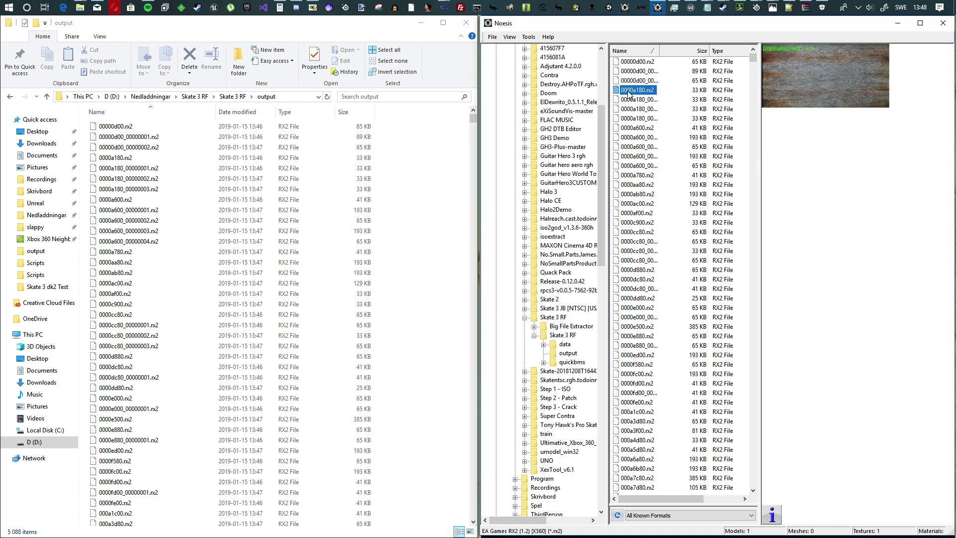
click(639, 297)
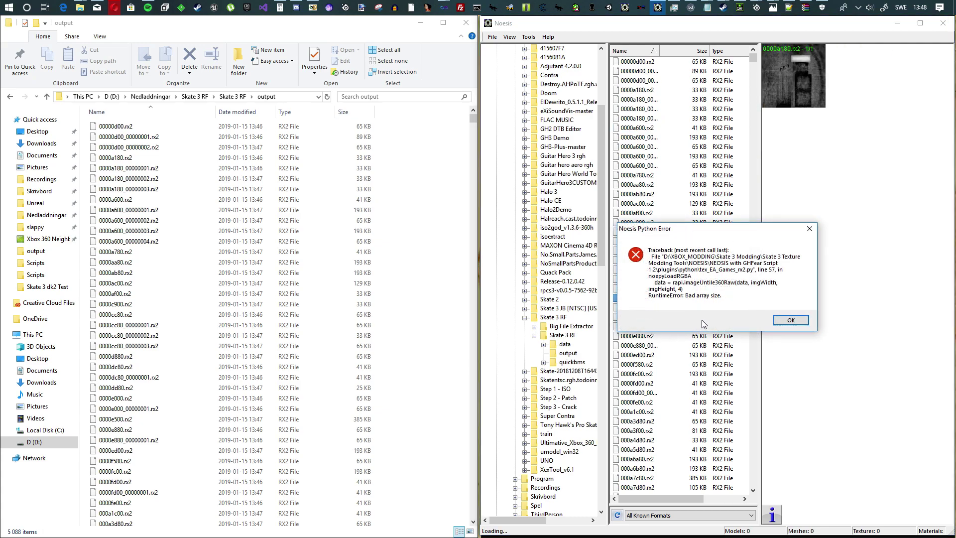
Dismiss the Python errors, preview more textures ending on 0000fc00.rx2, and maximize Noesis.
click(810, 230)
click(789, 297)
click(796, 298)
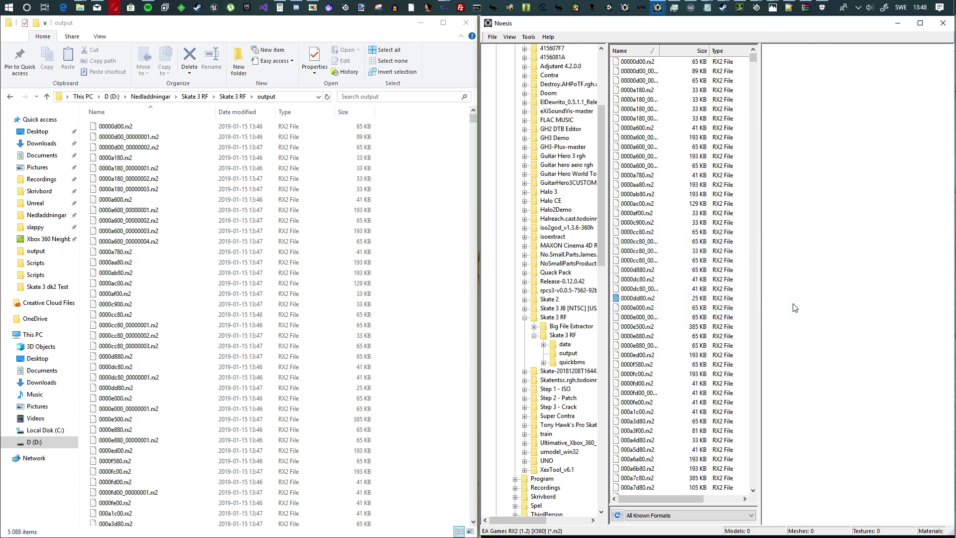
click(639, 327)
click(630, 346)
click(633, 354)
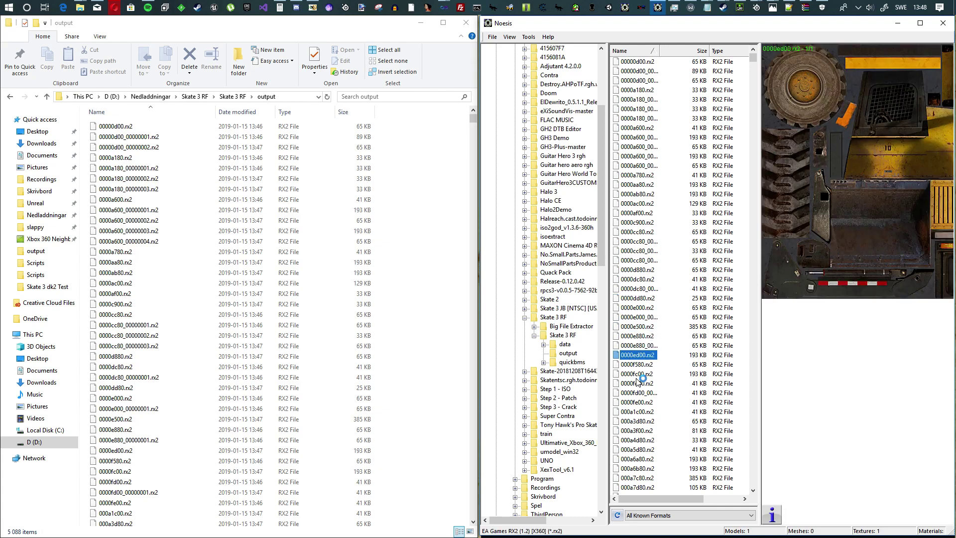
click(639, 374)
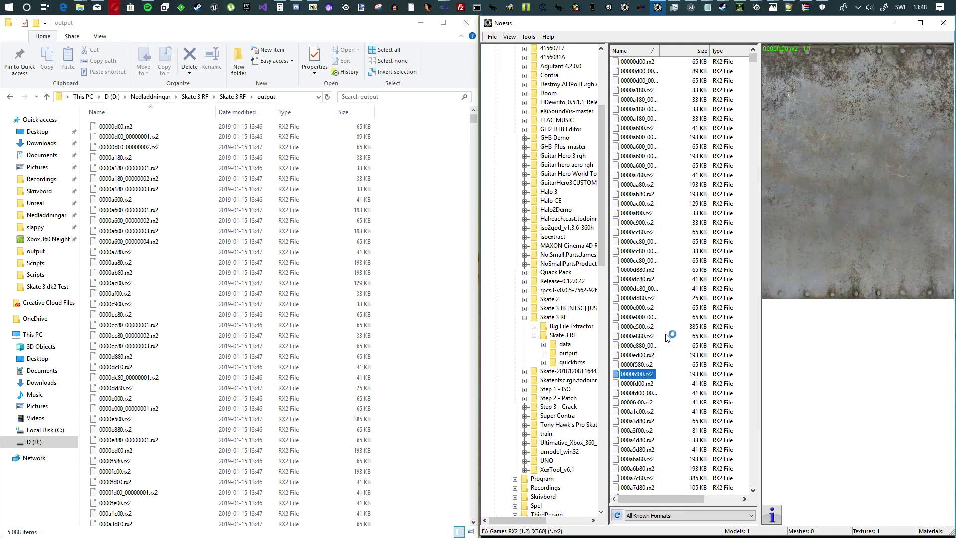
double_click(761, 27)
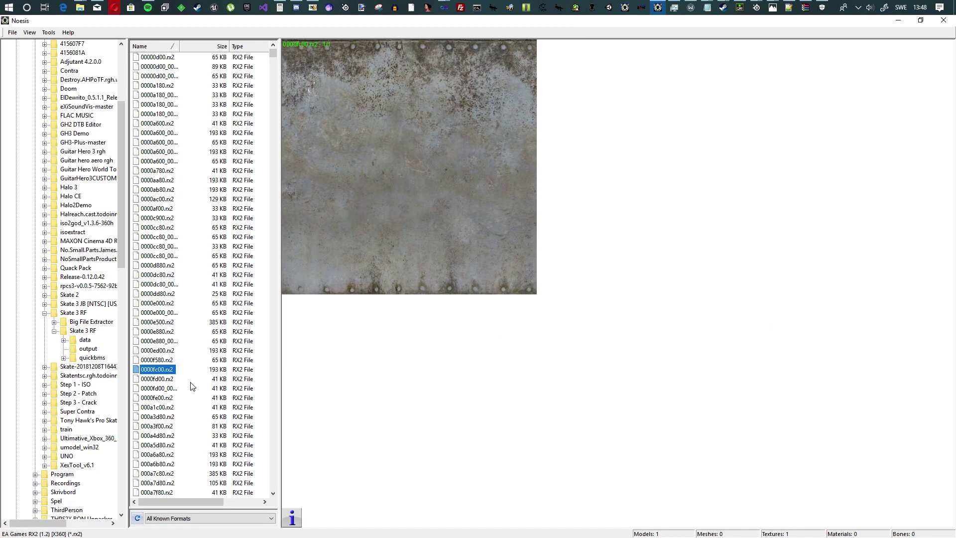
Preview 0000fd00, 000a3d80, 000a6a80 wooden planks, 000a7f80, and the 000a8a00 rock and concrete textures.
click(173, 381)
click(165, 417)
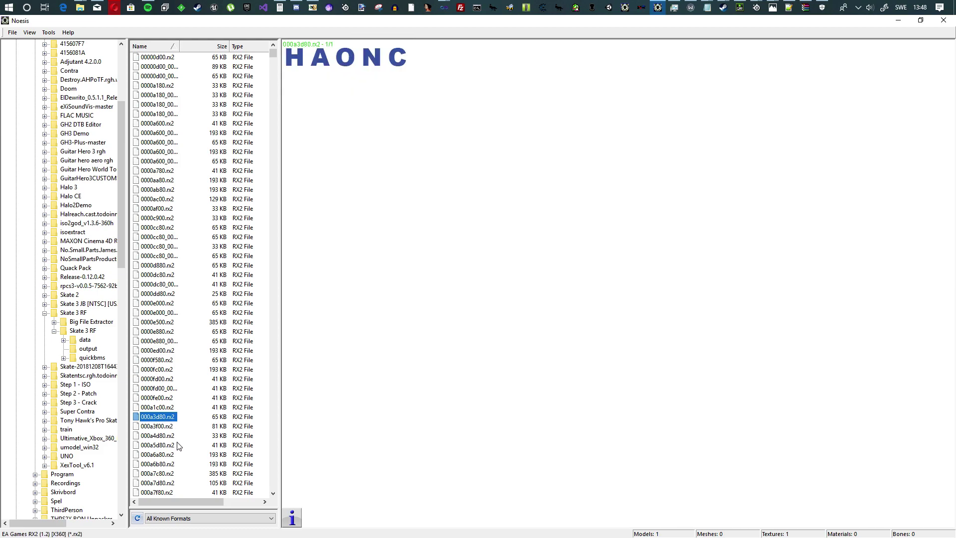
click(161, 454)
scroll(174, 445, down, 3)
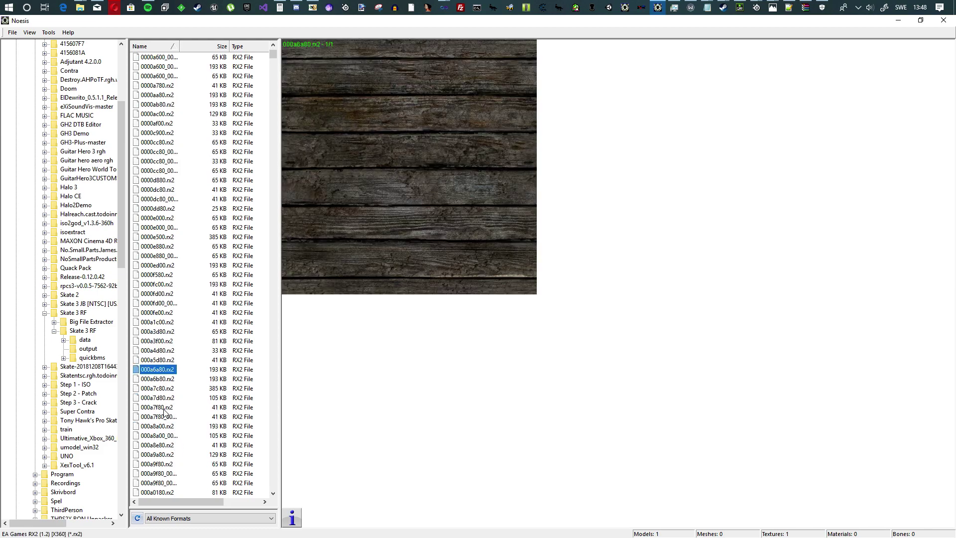
click(165, 408)
click(160, 427)
click(160, 435)
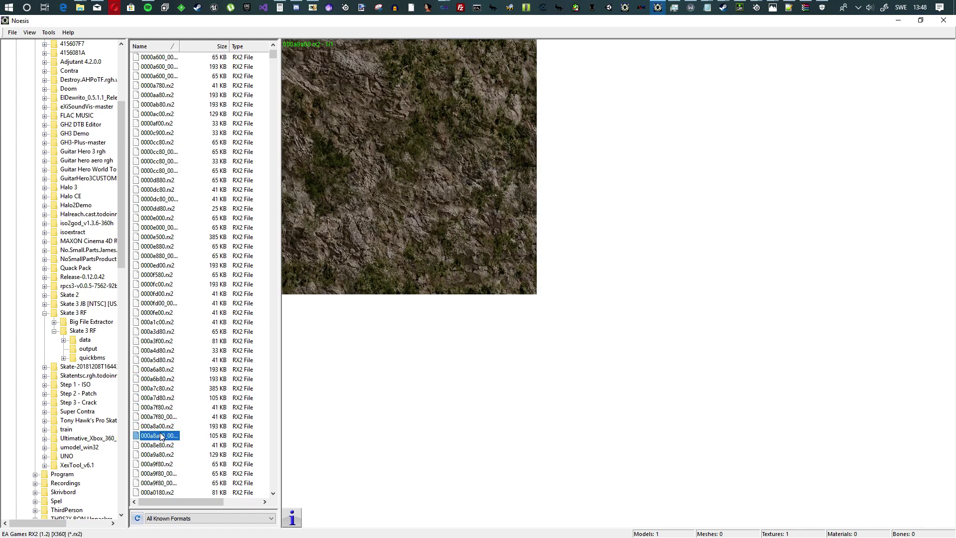
Preview 000a9a80 grey streaks, 000a0300 bare tree, 000a0900 and 000a0700_00000001 brown blotch.
scroll(164, 431, down, 3)
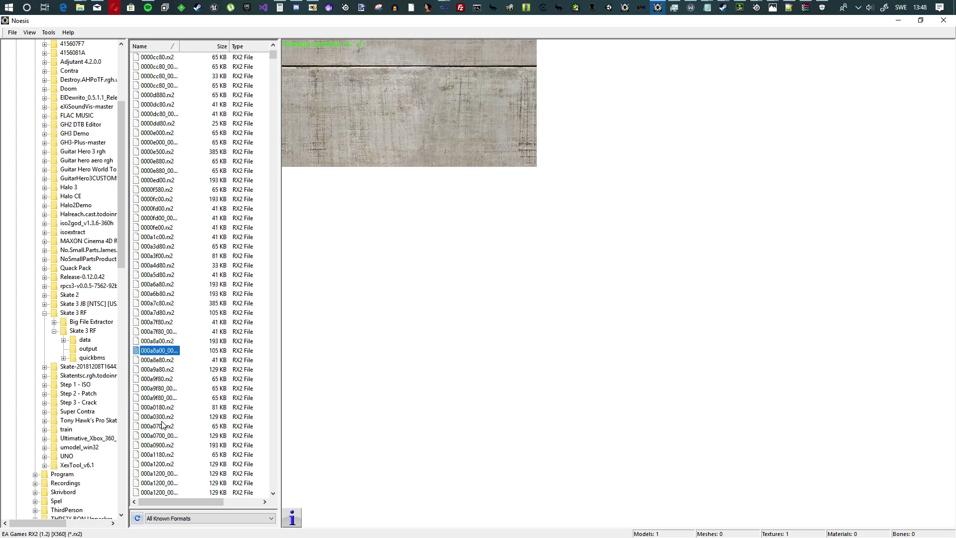
click(166, 370)
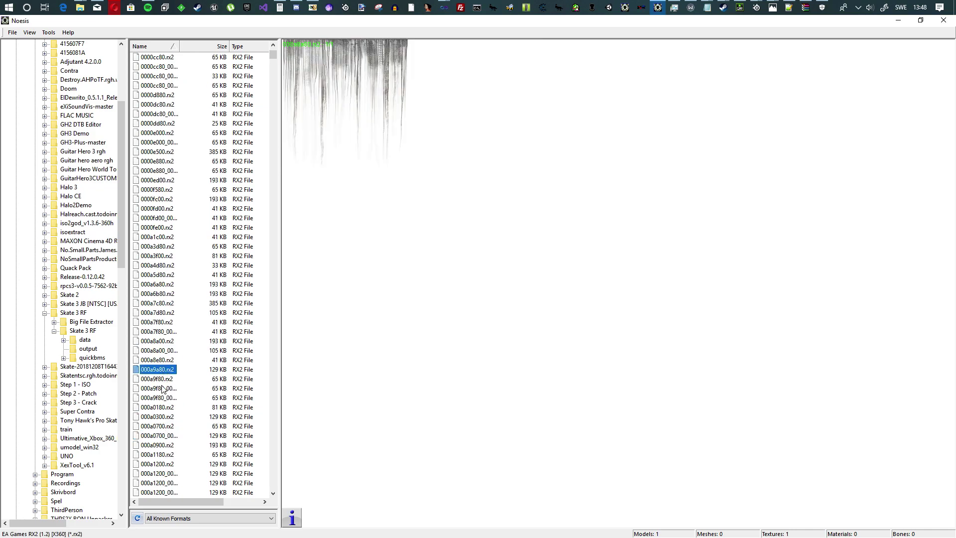
click(161, 418)
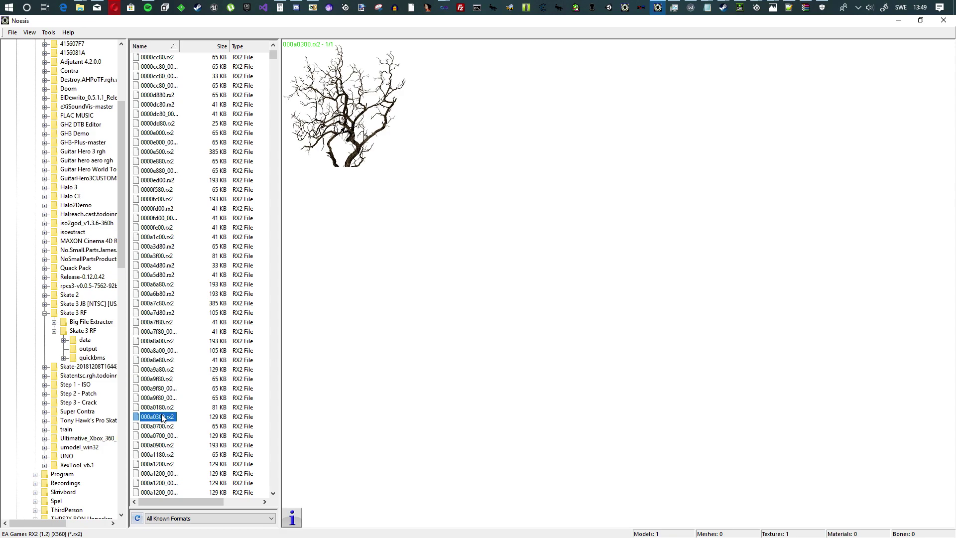
scroll(162, 418, down, 2)
click(167, 389)
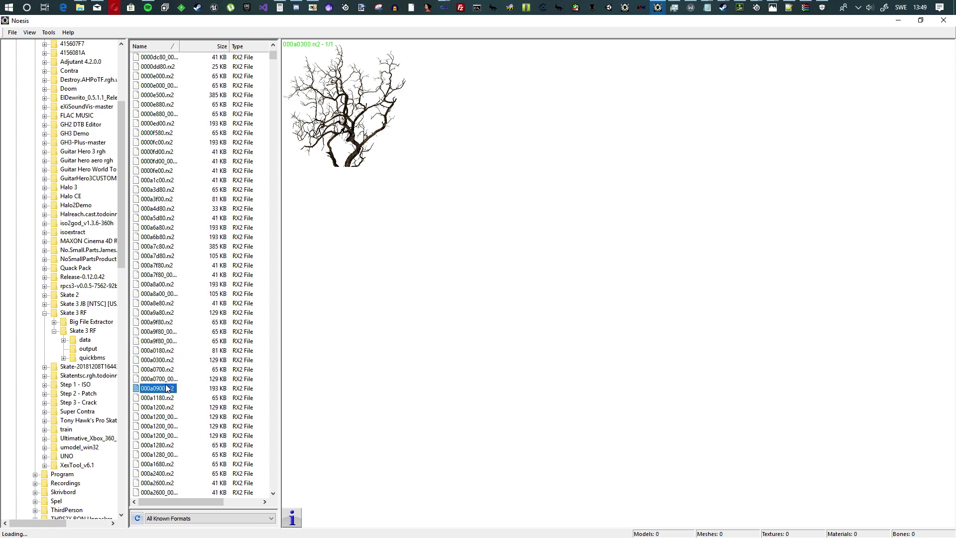
click(164, 379)
Preview the 000a1200 tire-track variants, 000a2400, 000a2600 rusty metal, and 000a2980 cracked asphalt.
scroll(163, 388, down, 3)
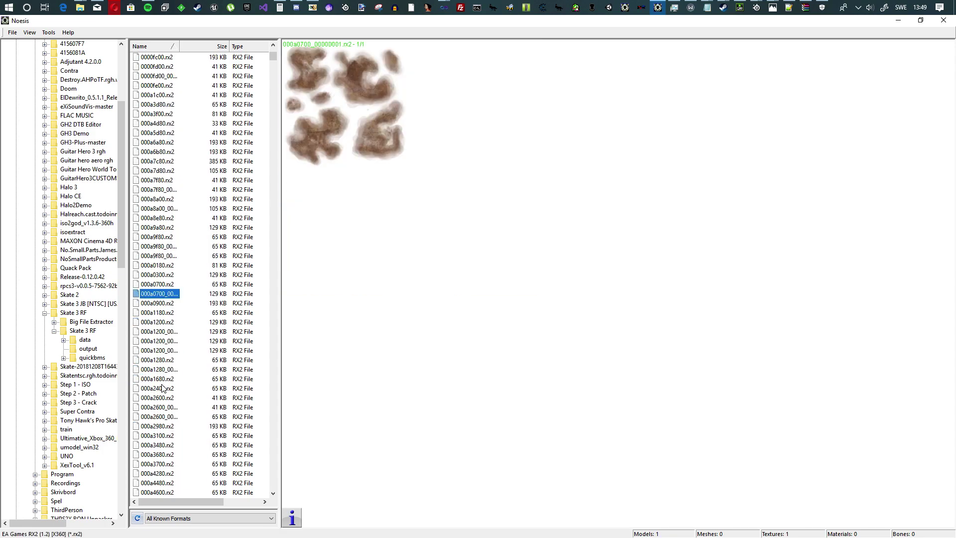
click(159, 341)
click(161, 323)
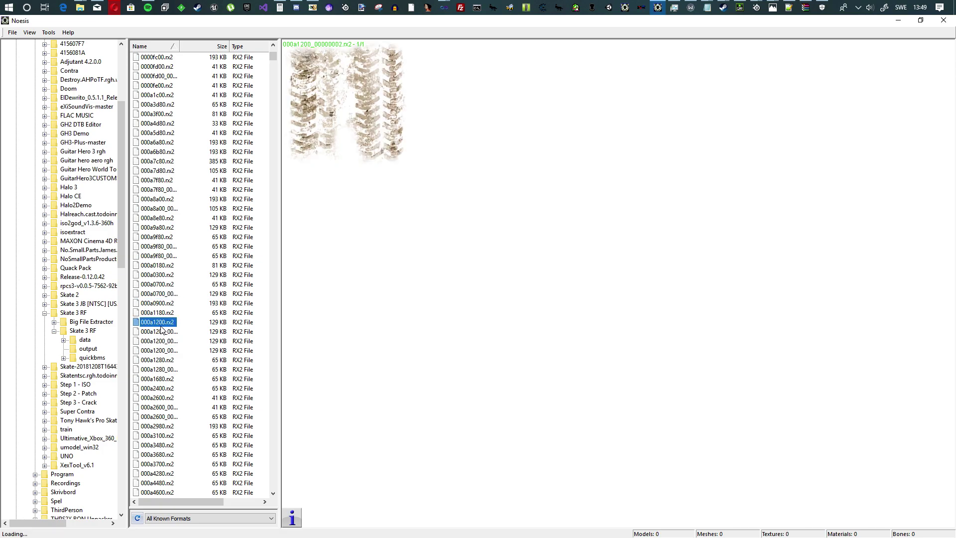
click(160, 342)
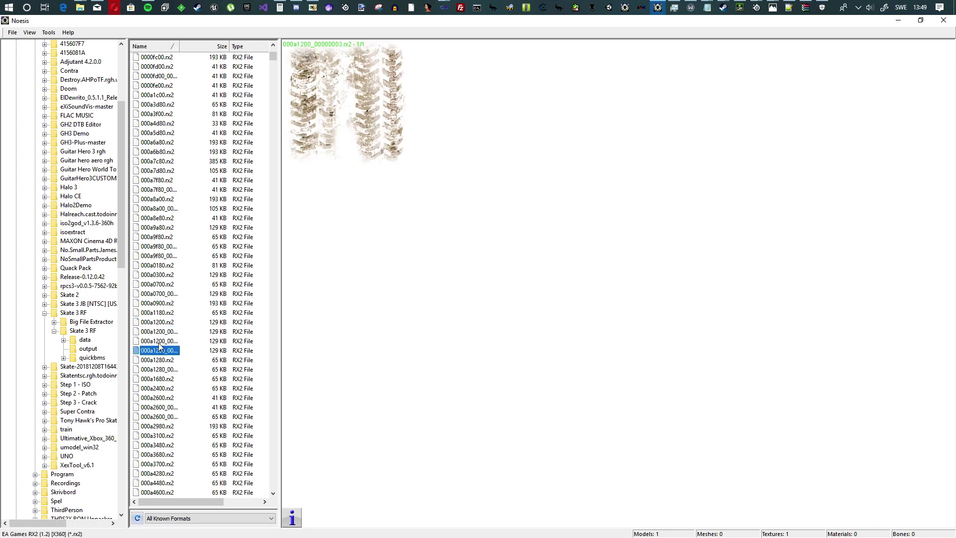
click(161, 351)
click(168, 388)
click(166, 397)
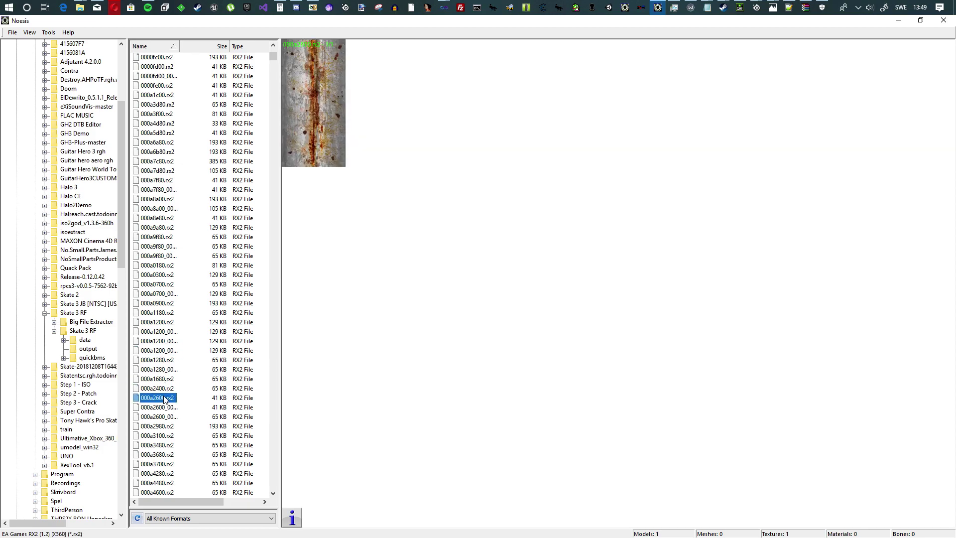
click(166, 417)
click(166, 425)
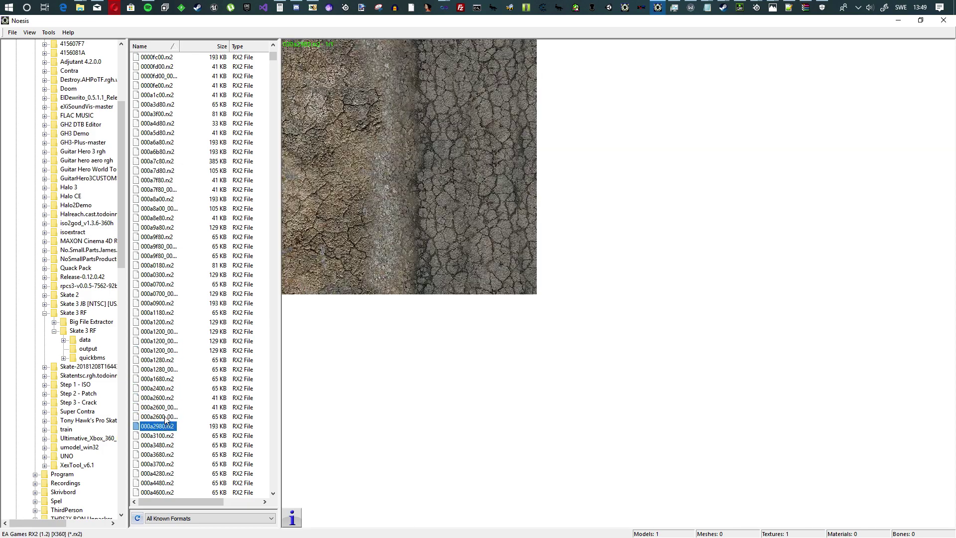
Preview 000a4280 tile normal map, 000a4480 dark purple, 000a4600, 000a4680 yellow Z, and 000a4900.
scroll(164, 413, down, 4)
click(160, 360)
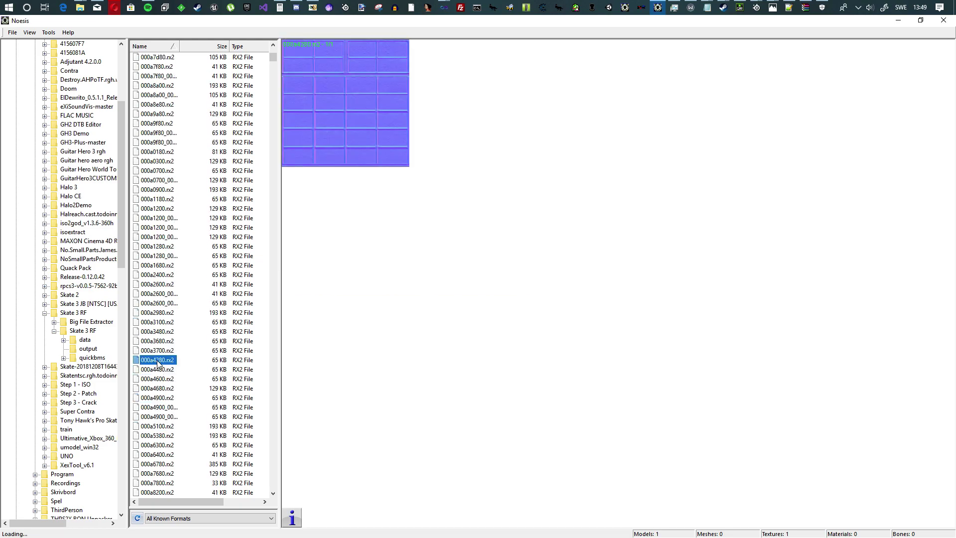
click(160, 371)
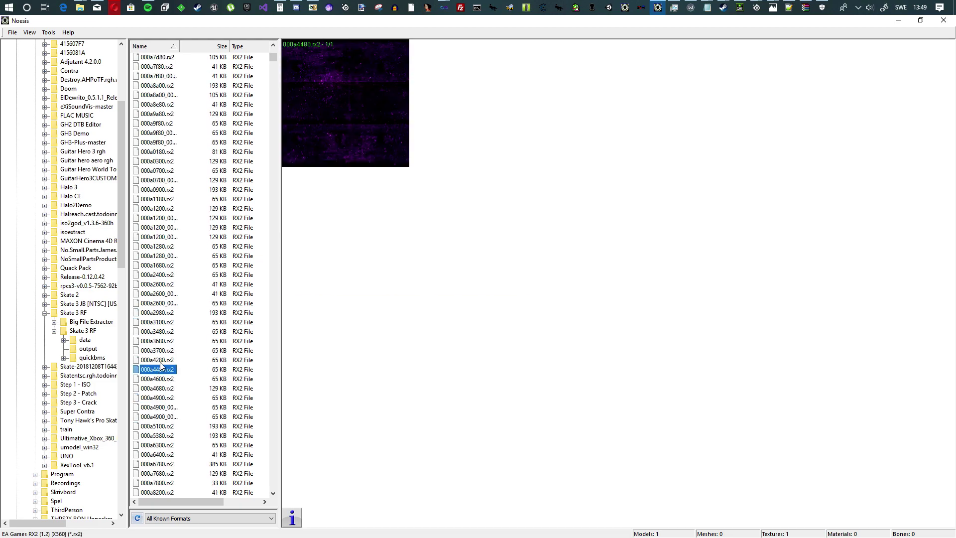
click(160, 361)
click(161, 379)
click(160, 389)
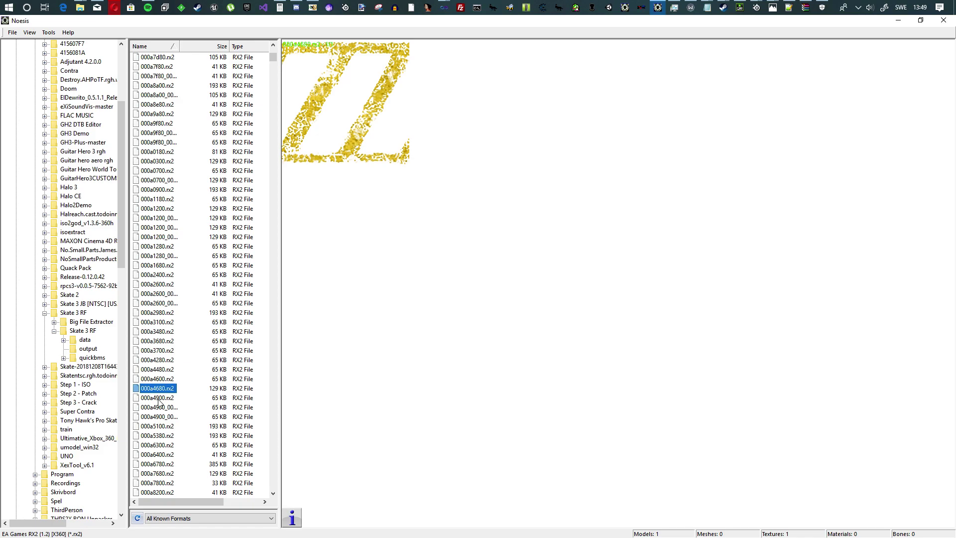
click(159, 400)
Preview 000a5100 grass, 000a5380 teal concrete, 000a6780 chain-link fence and 000a7680 hair strands.
scroll(159, 399, down, 1)
click(159, 399)
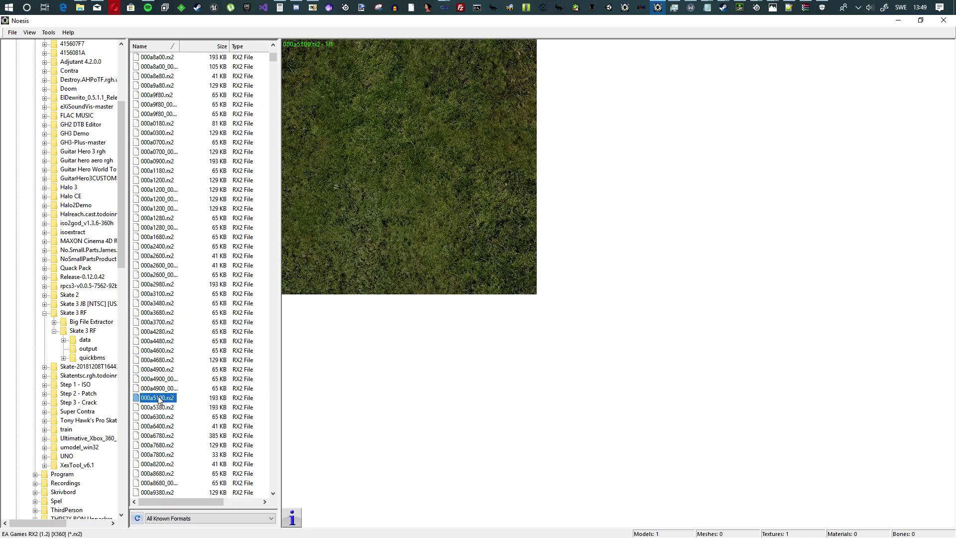
click(159, 406)
scroll(160, 405, down, 3)
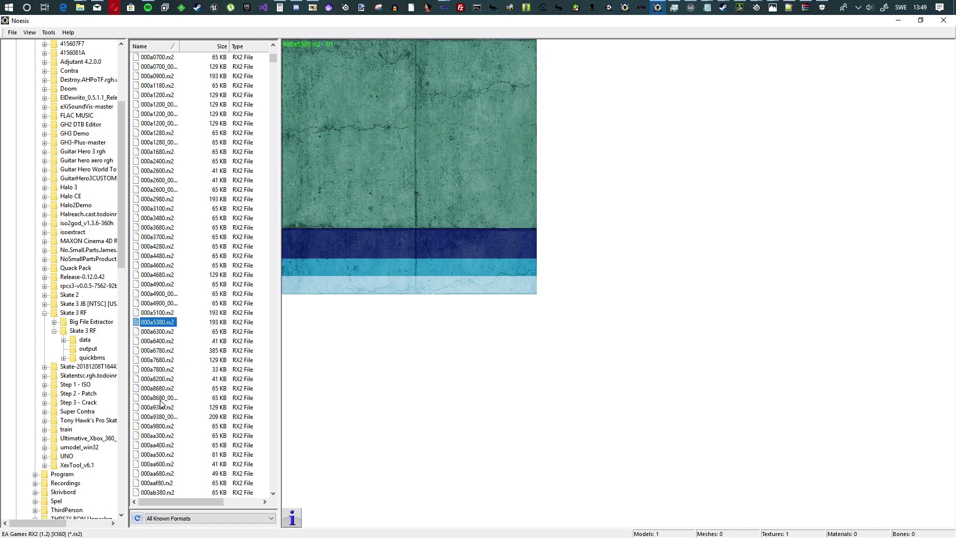
click(158, 351)
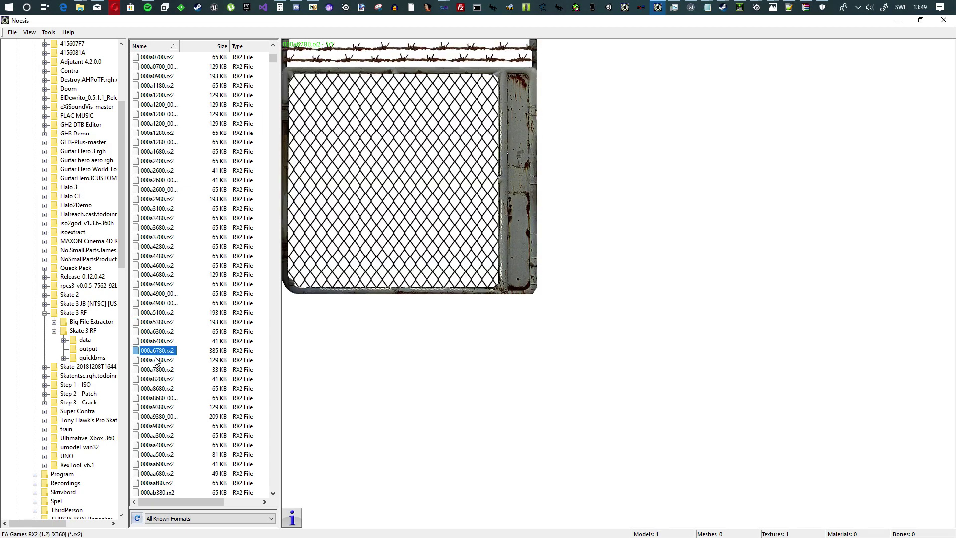
click(157, 360)
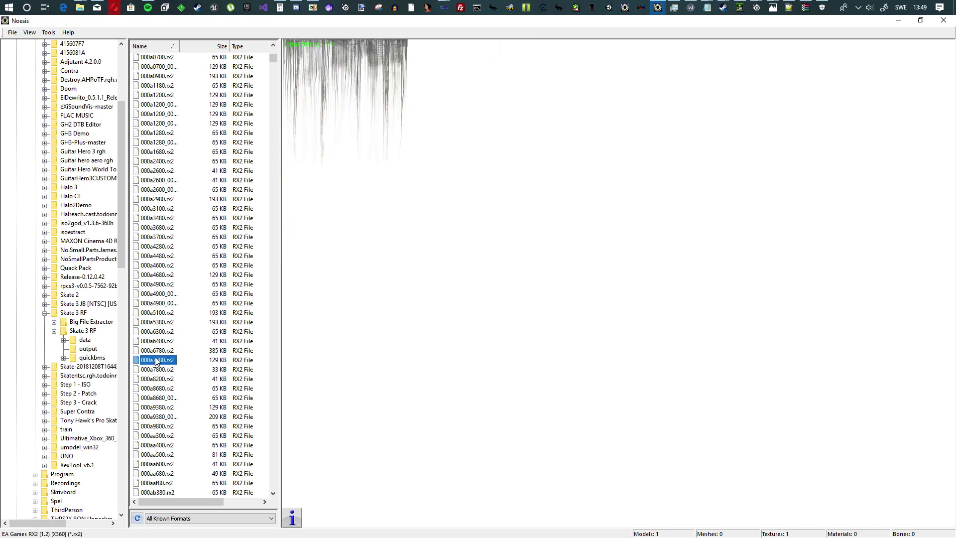
Preview 000a8680_00000001 wood, then 000a9380 and its grey 000a9380_00000001 variant.
scroll(165, 349, down, 3)
click(172, 314)
click(170, 322)
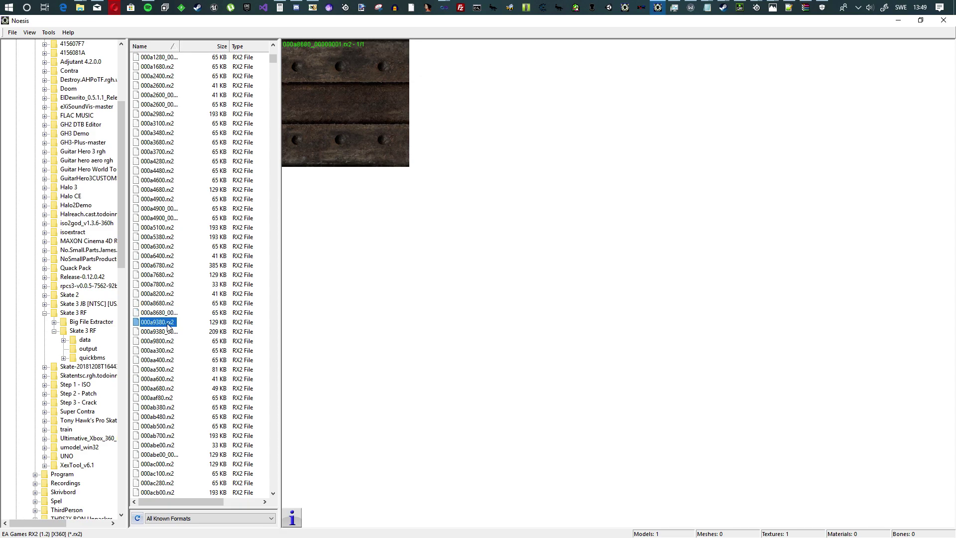
click(162, 333)
Preview 000aa400, 000aa500 grass and the dark 000aa600 texture.
scroll(162, 334, down, 1)
click(161, 333)
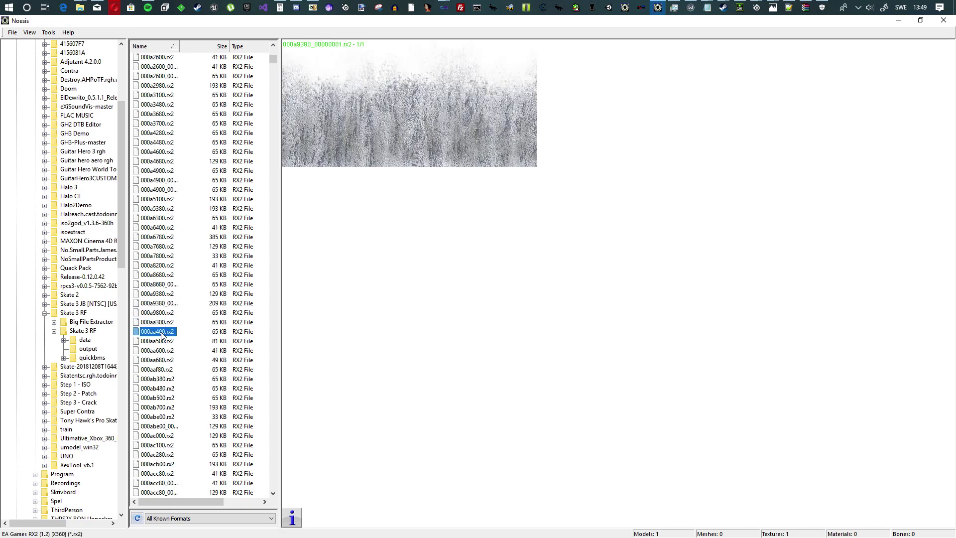
click(162, 342)
click(163, 351)
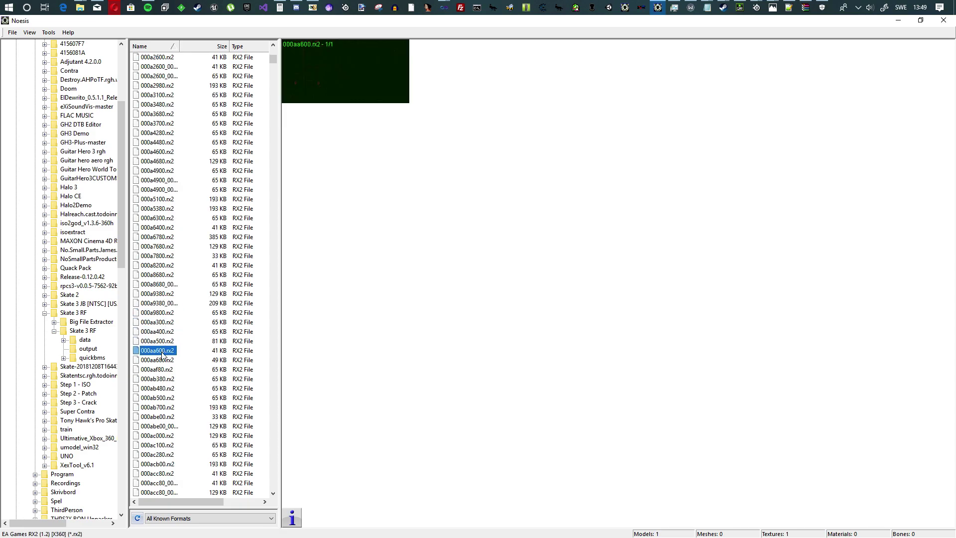
Try 000aa680.rx2, dismiss its Python error with No, then preview 000aaf80 stone.
click(164, 359)
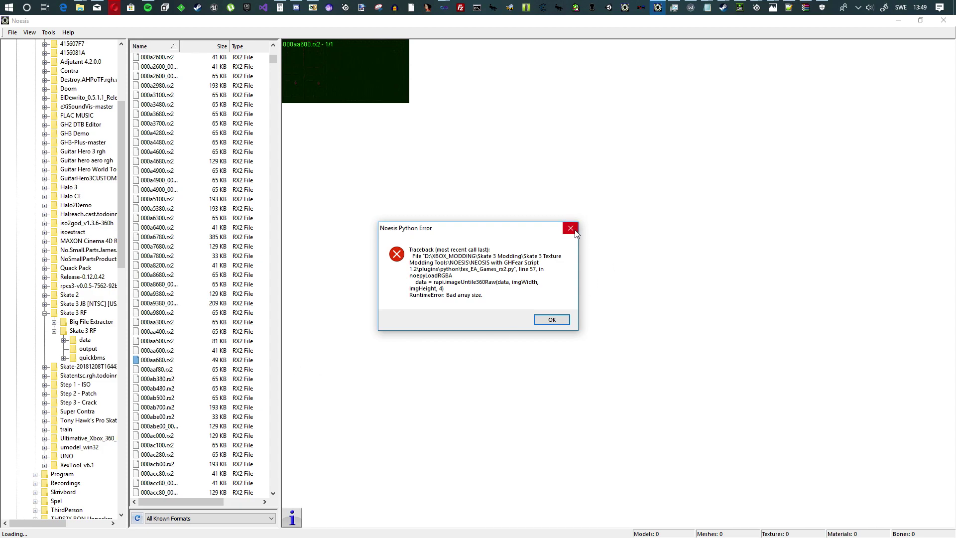
click(571, 229)
click(550, 300)
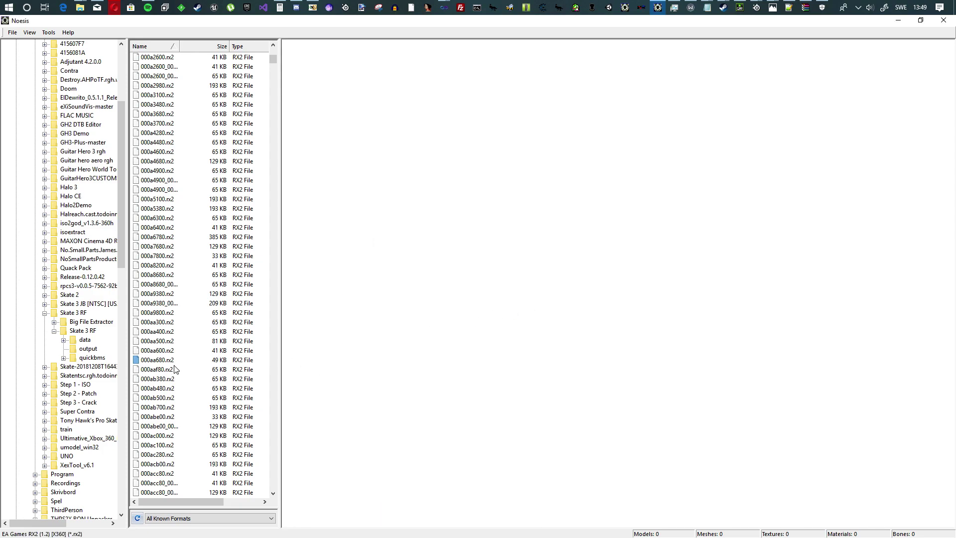
click(165, 369)
Preview 000ab380 dark purple, 000ab480, 000ab700 grid and 000ac000 grass textures.
click(160, 379)
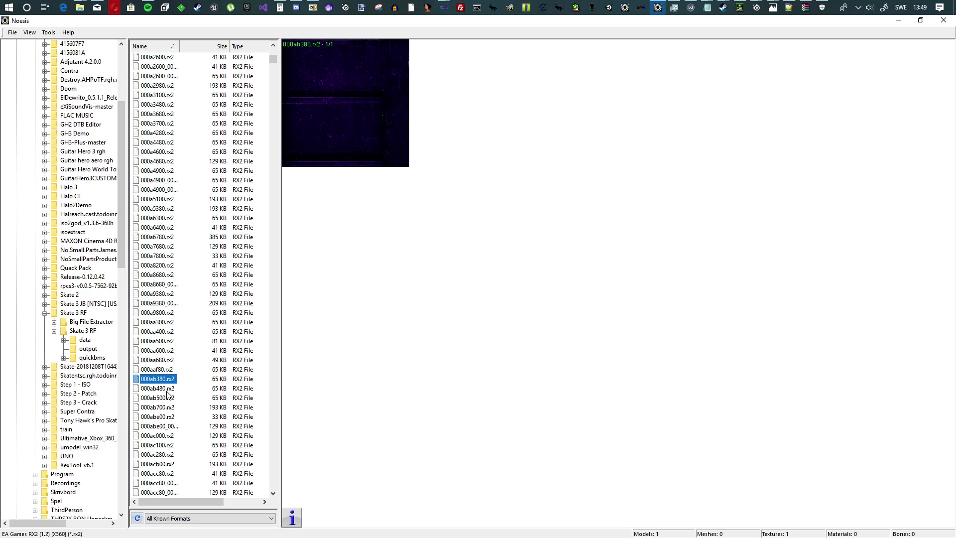
click(167, 389)
click(169, 407)
scroll(171, 404, down, 2)
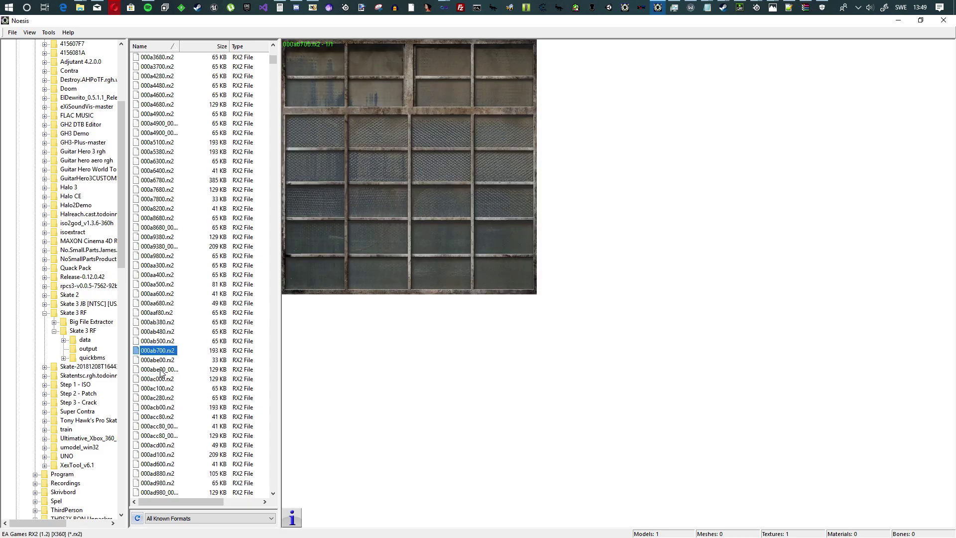
click(160, 379)
scroll(162, 381, down, 2)
scroll(162, 381, down, 1)
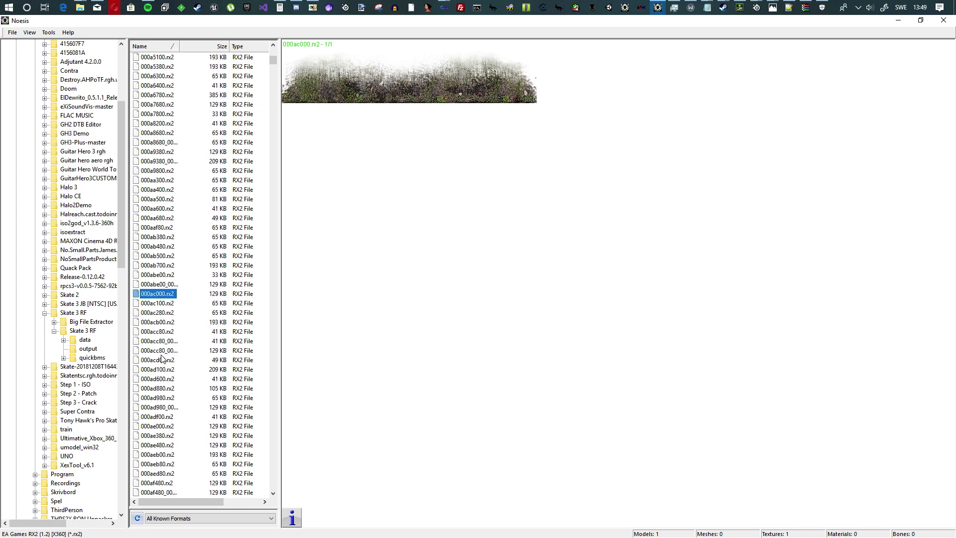
Preview 000acb00 concrete block, 000acc80 rock, 000ad100 grass, 000ad880 blue door, through 000aeb80 concrete.
click(169, 322)
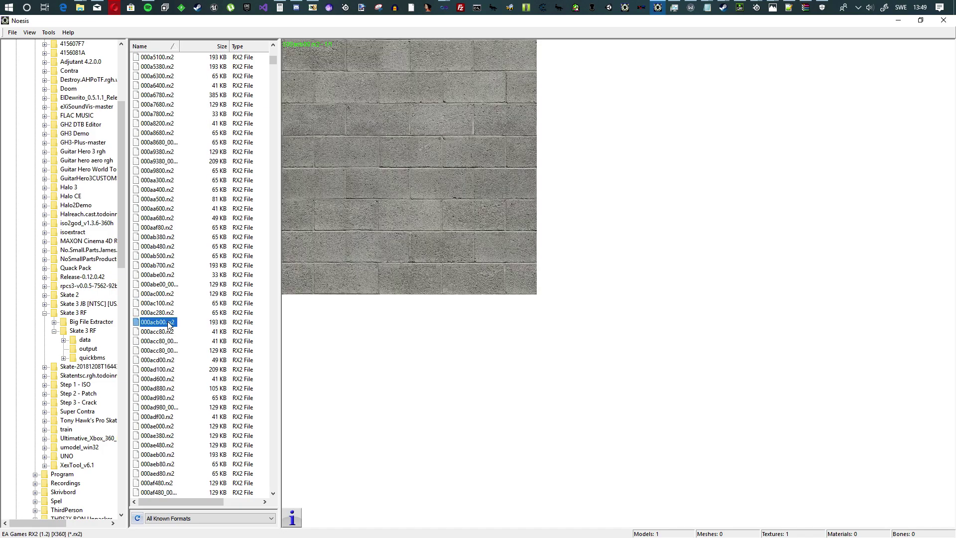
click(164, 352)
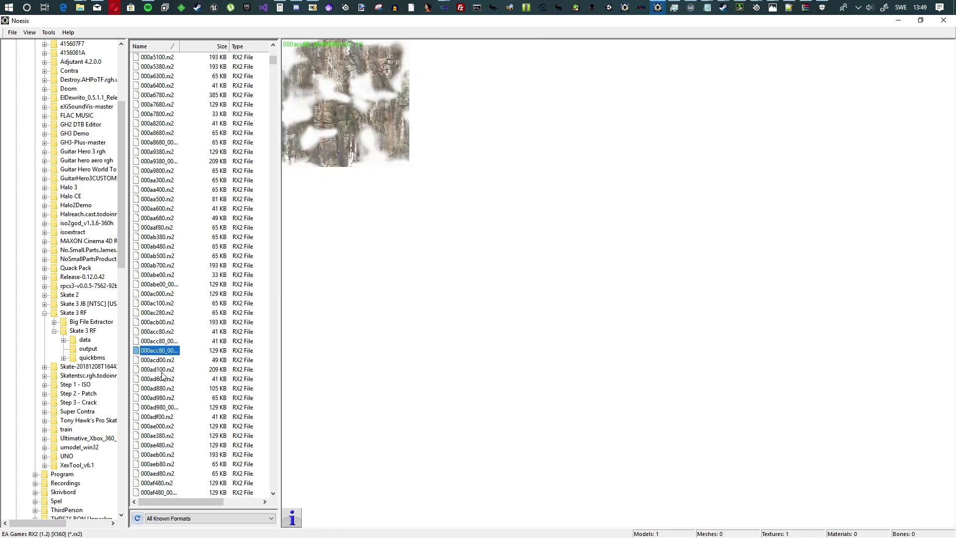
click(163, 371)
click(159, 389)
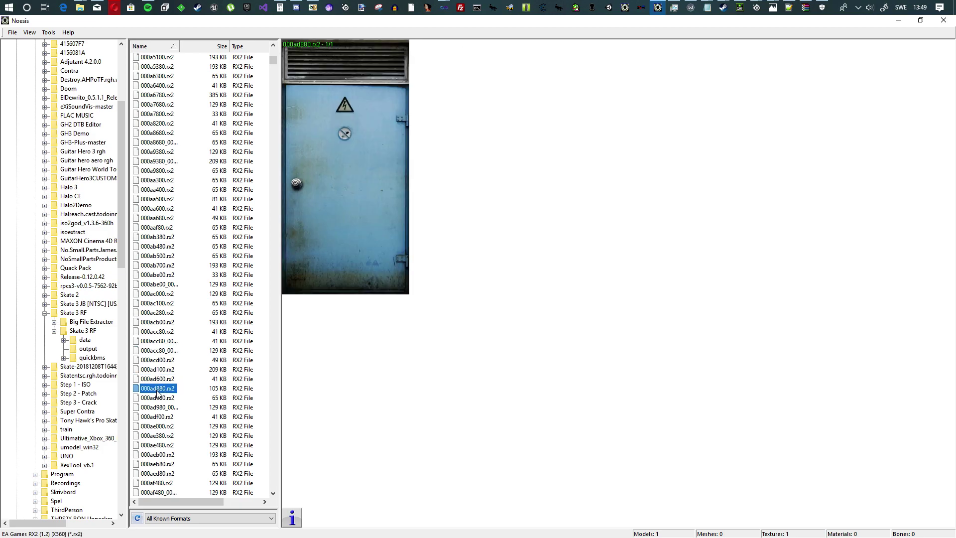
click(157, 398)
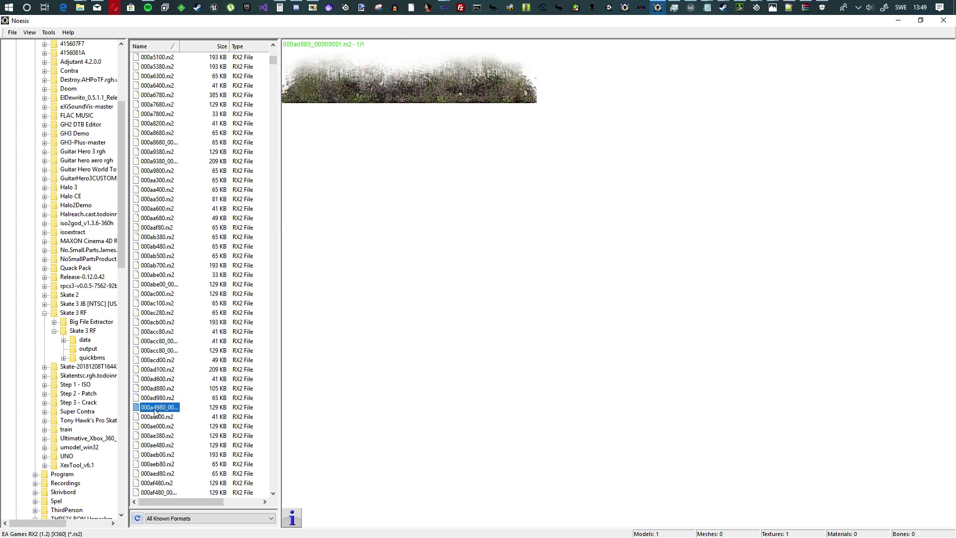
click(156, 417)
click(156, 444)
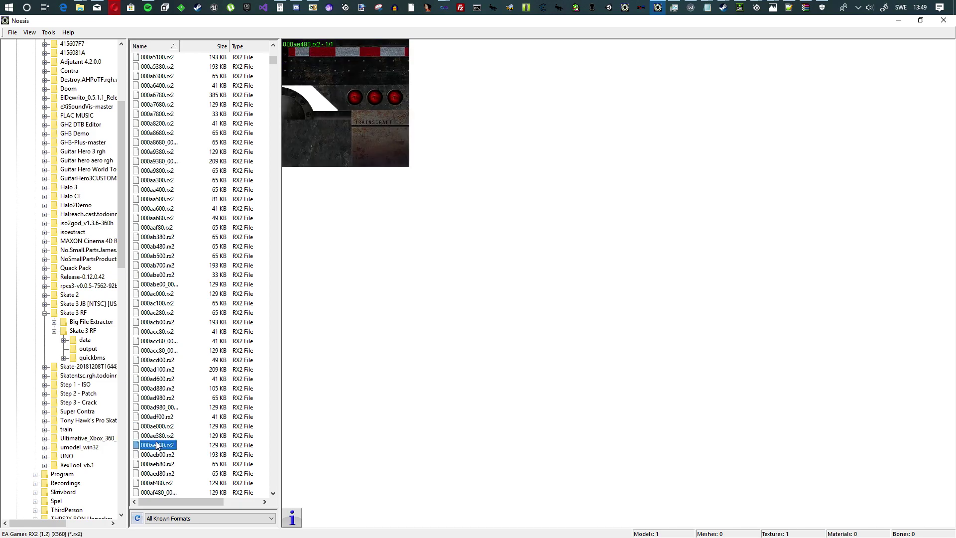
click(173, 464)
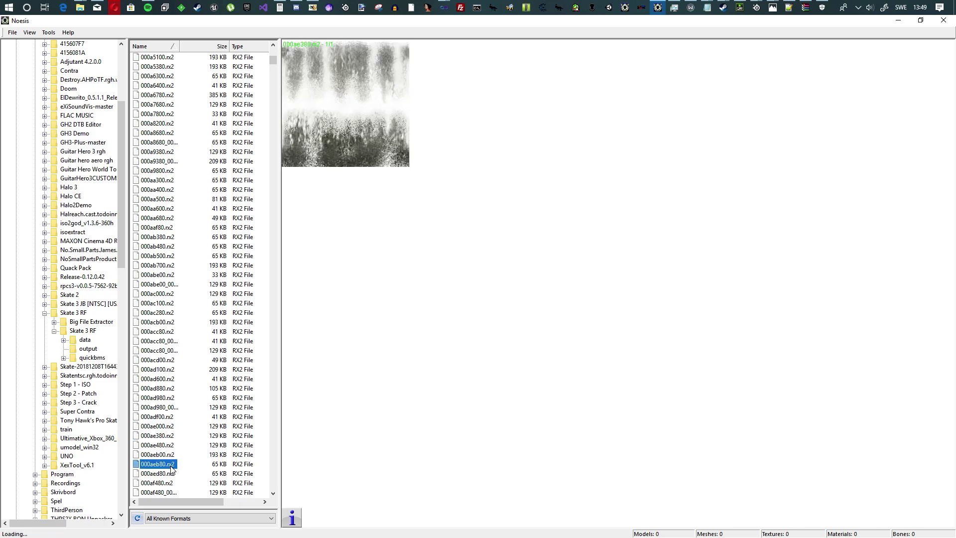
Preview 000af480 smoke and its variant, 000af700 rock, 000b1a00, and 000b2b80.
scroll(177, 458, down, 4)
click(162, 372)
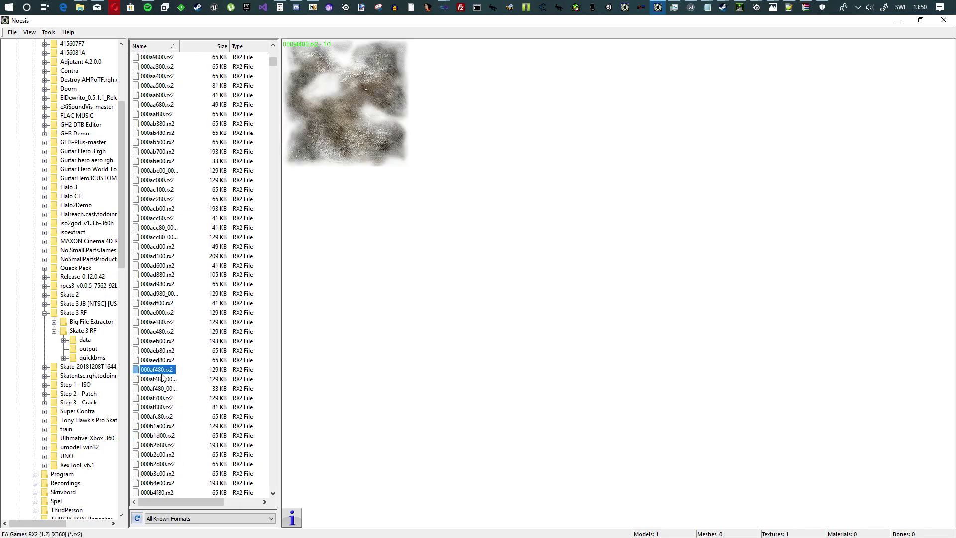
click(158, 380)
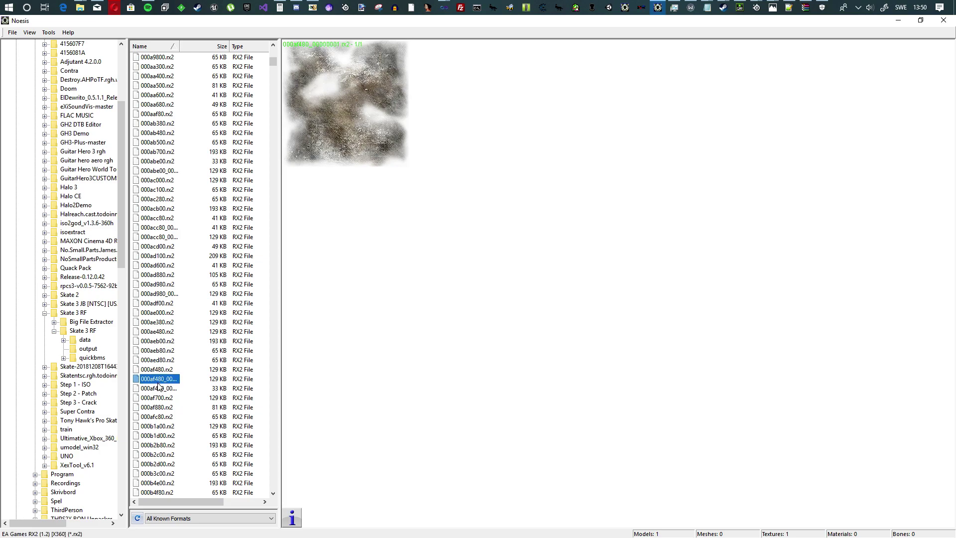
click(158, 399)
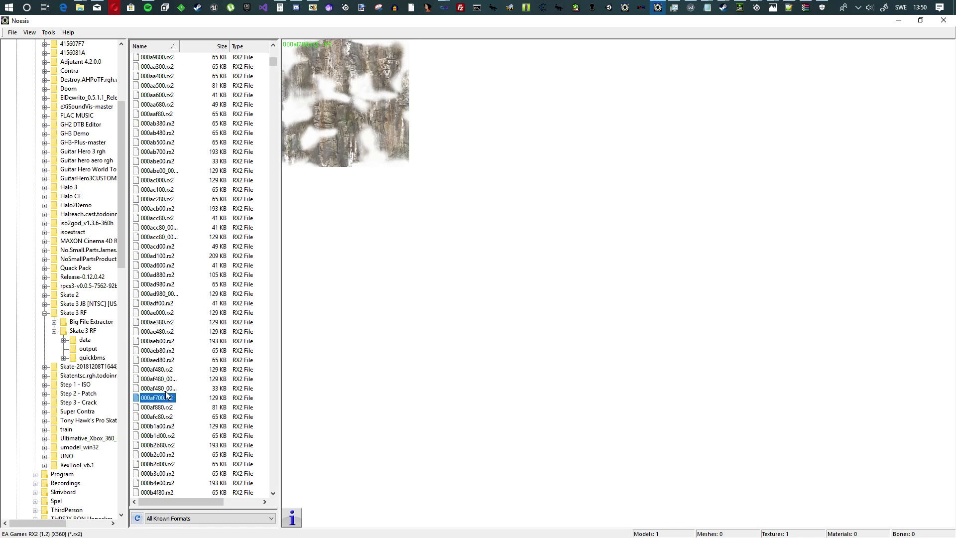
click(159, 426)
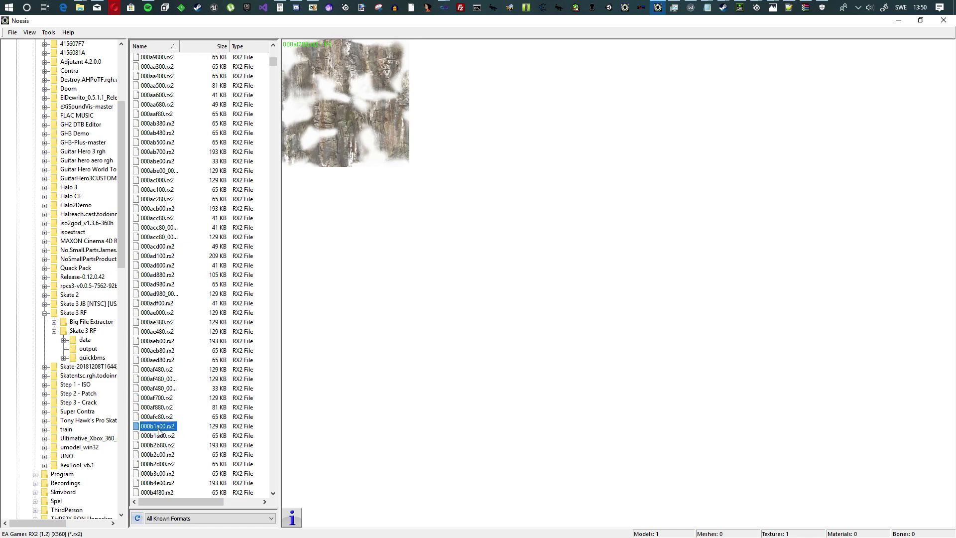
click(158, 454)
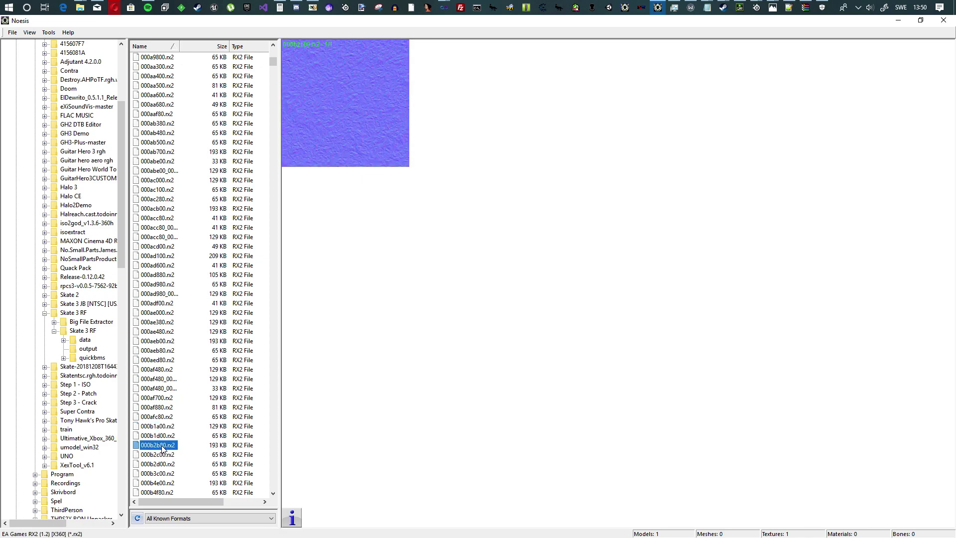
scroll(162, 447, down, 3)
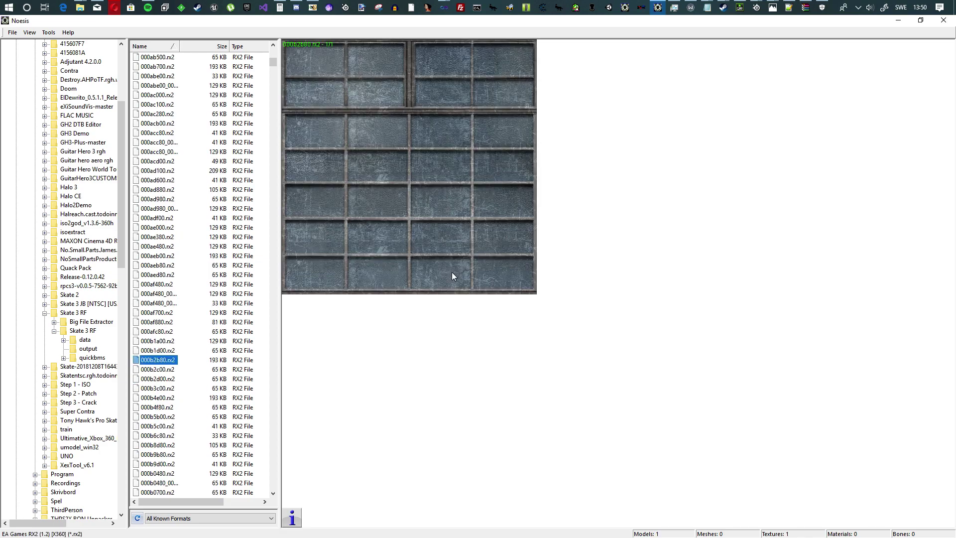
Preview 000b8d80 diamond plate, 000b0780 wood, 000b1200 grey rock, 000b1680, and both 000b2100 hair textures.
click(153, 446)
scroll(154, 455, down, 3)
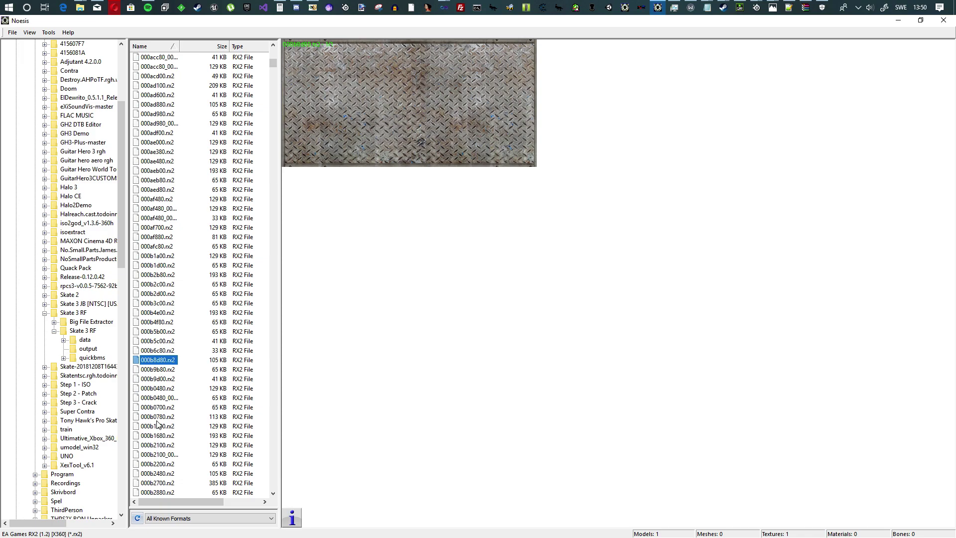
click(158, 417)
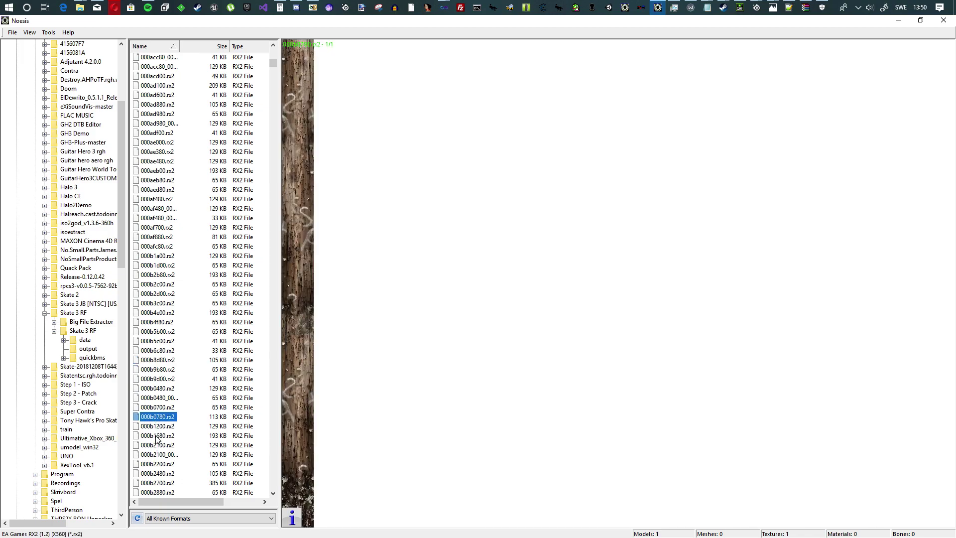
click(159, 427)
click(158, 436)
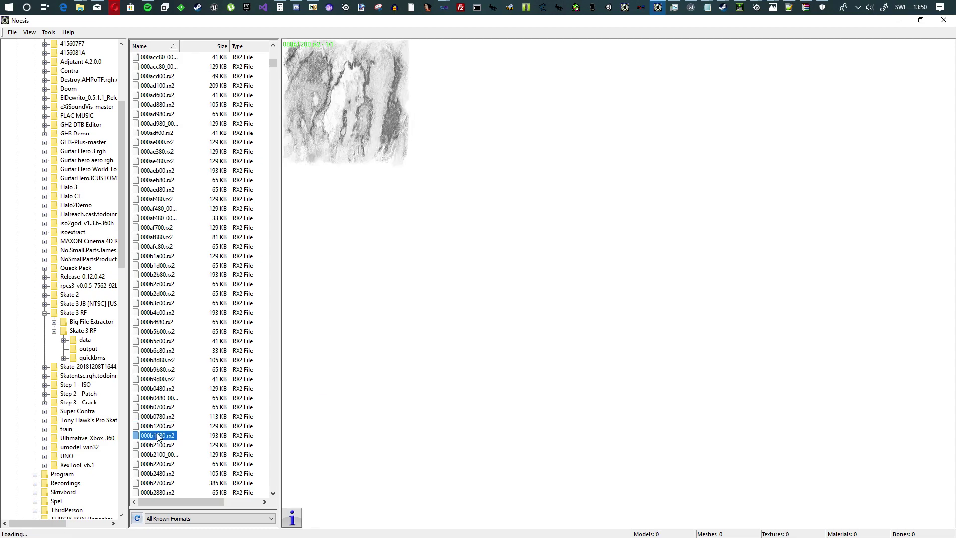
click(158, 446)
click(159, 455)
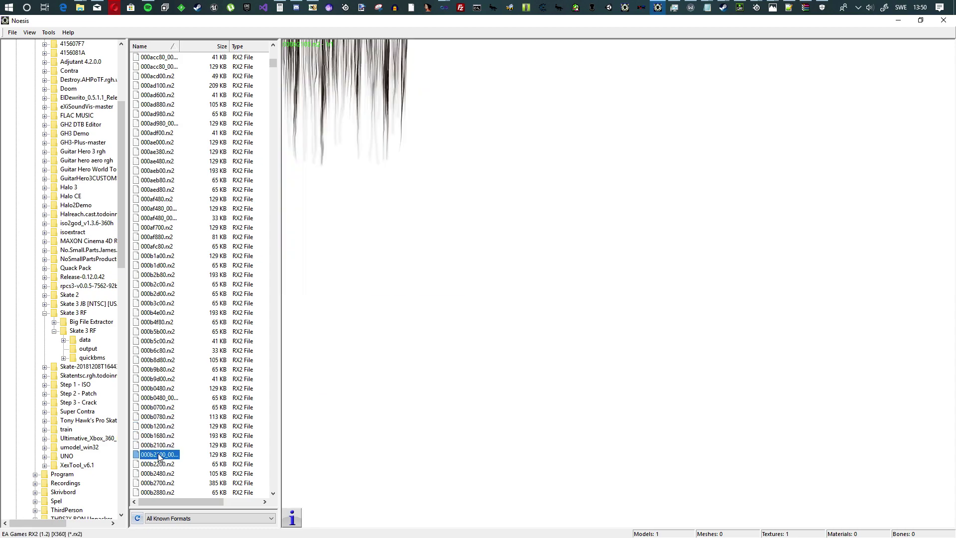
Preview 000b2480 blue curtain, 000b2700 graffiti, 000b3380 metal, 000b4180 rusty shutter, 000b5200, then 000b8580.
scroll(163, 446, down, 3)
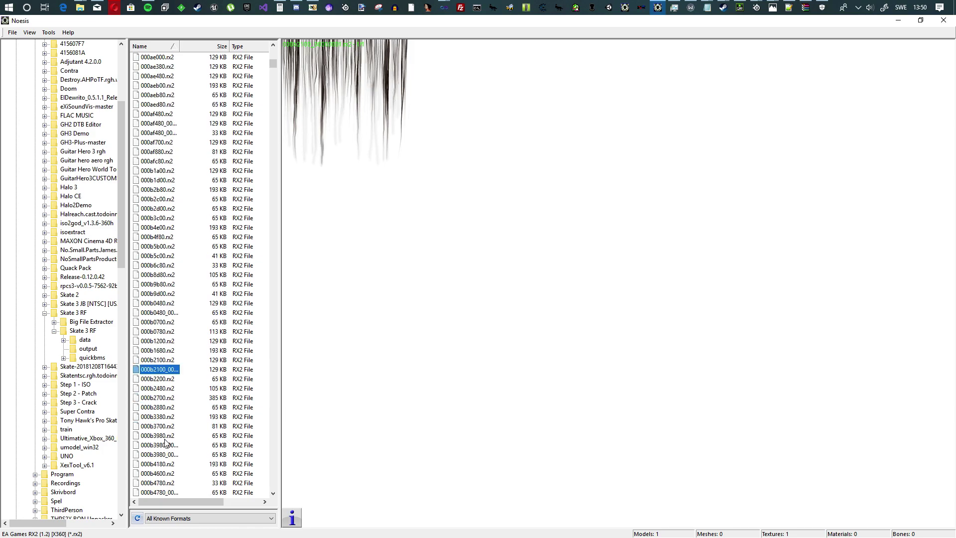
click(159, 388)
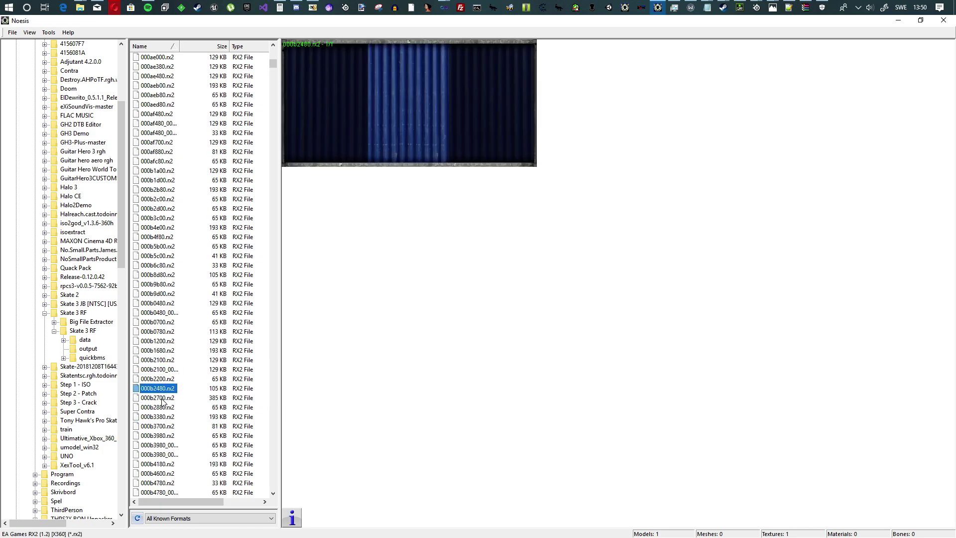
click(162, 399)
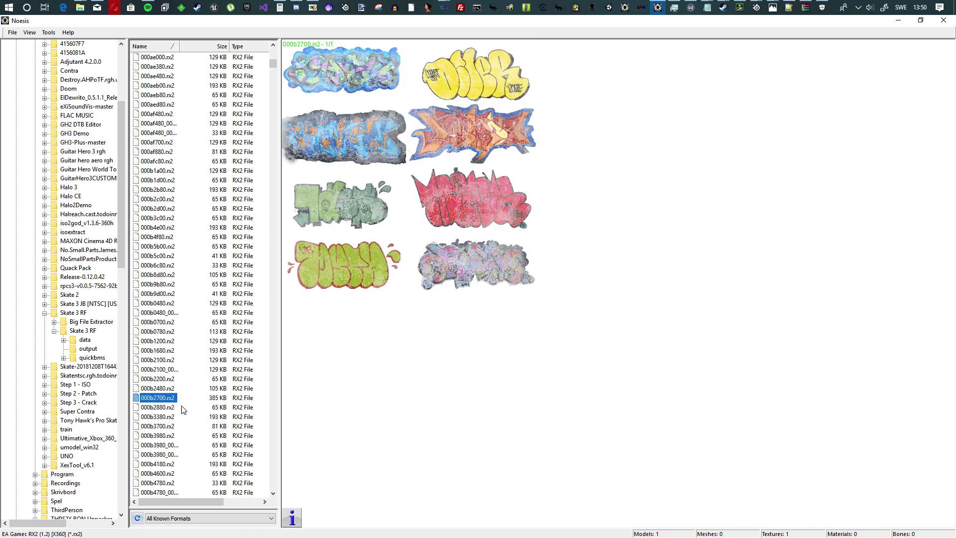
click(167, 417)
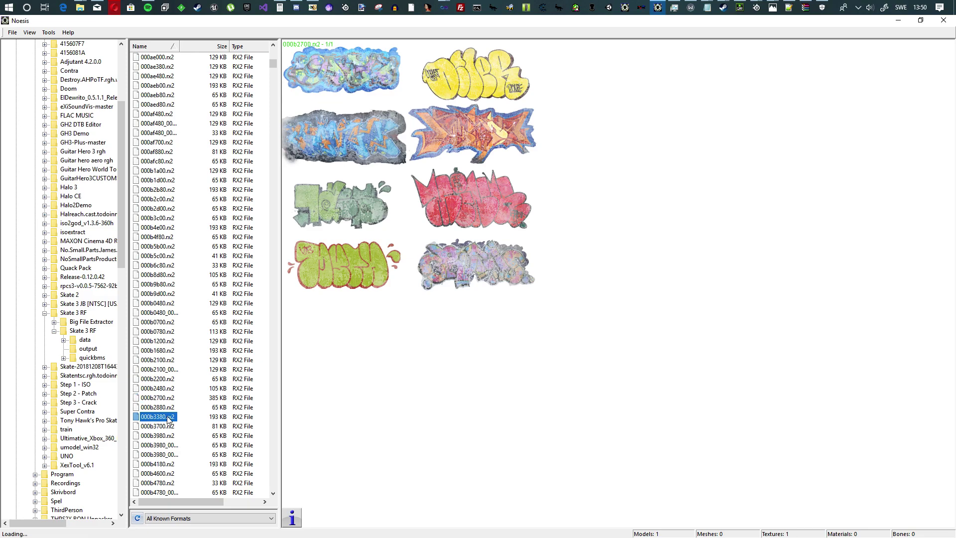
scroll(172, 411, down, 3)
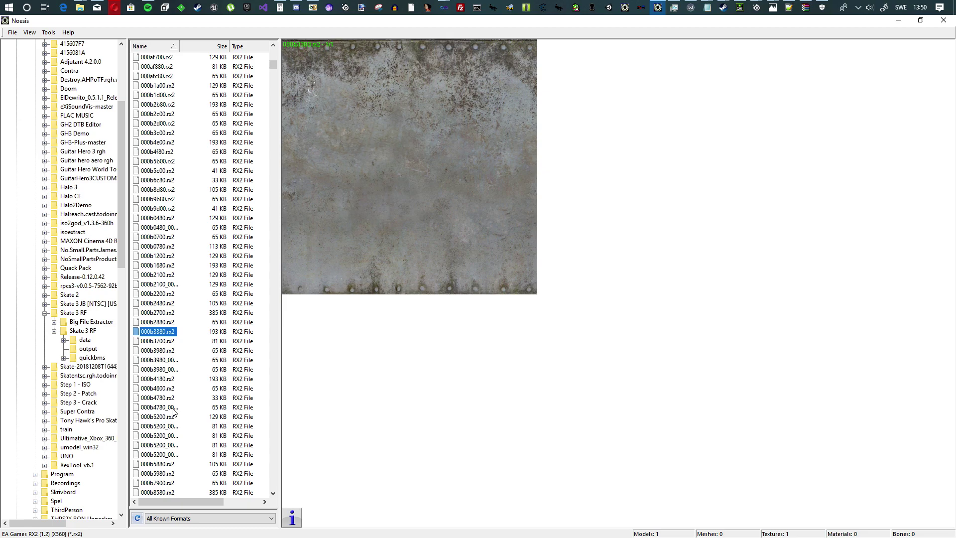
click(166, 380)
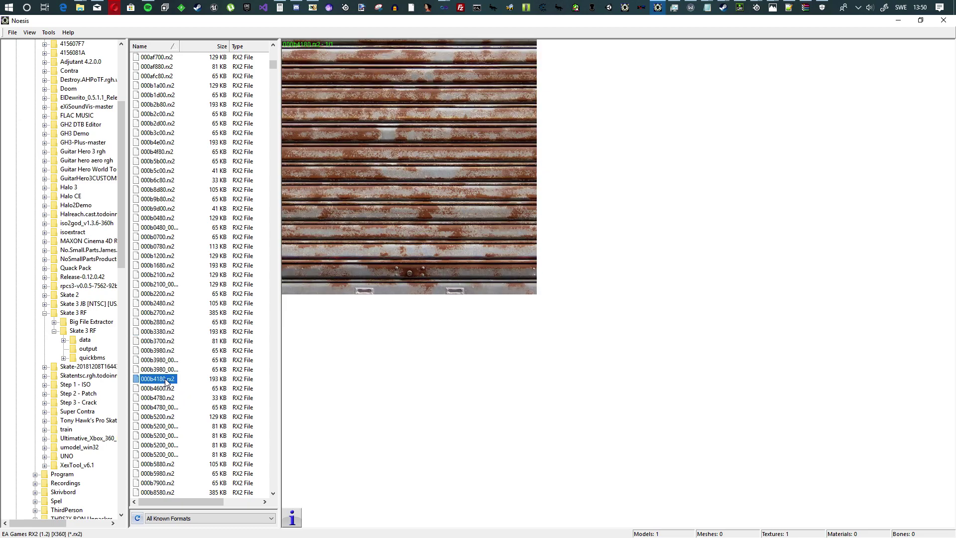
scroll(167, 381, down, 3)
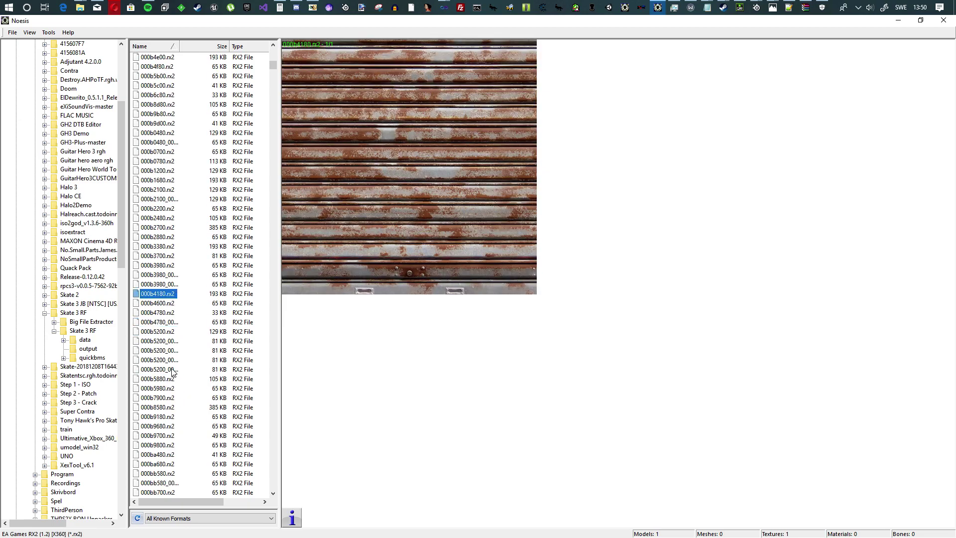
click(165, 332)
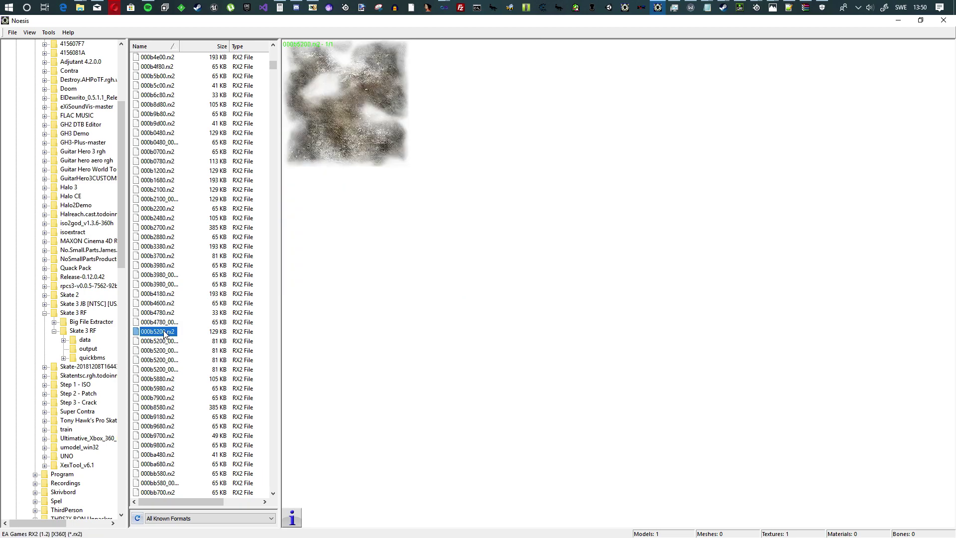
click(172, 407)
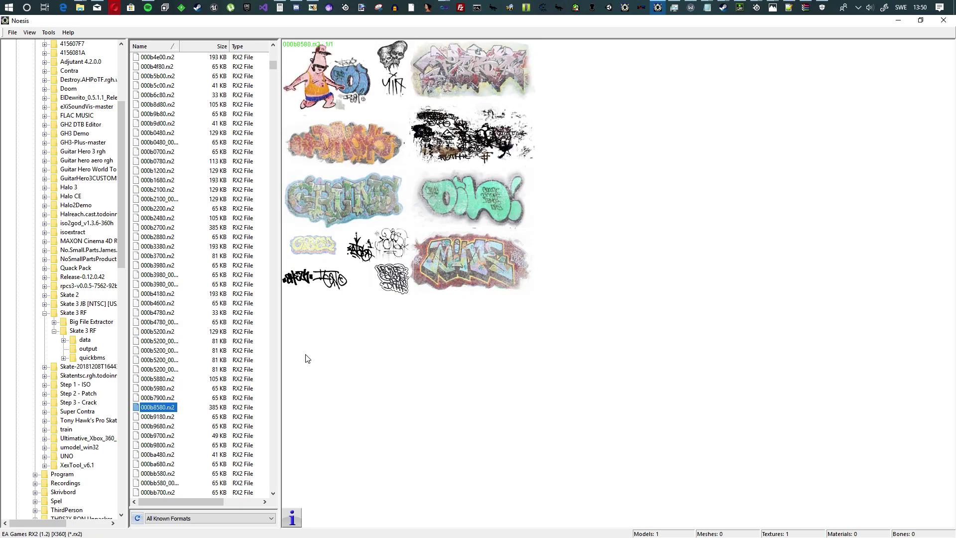